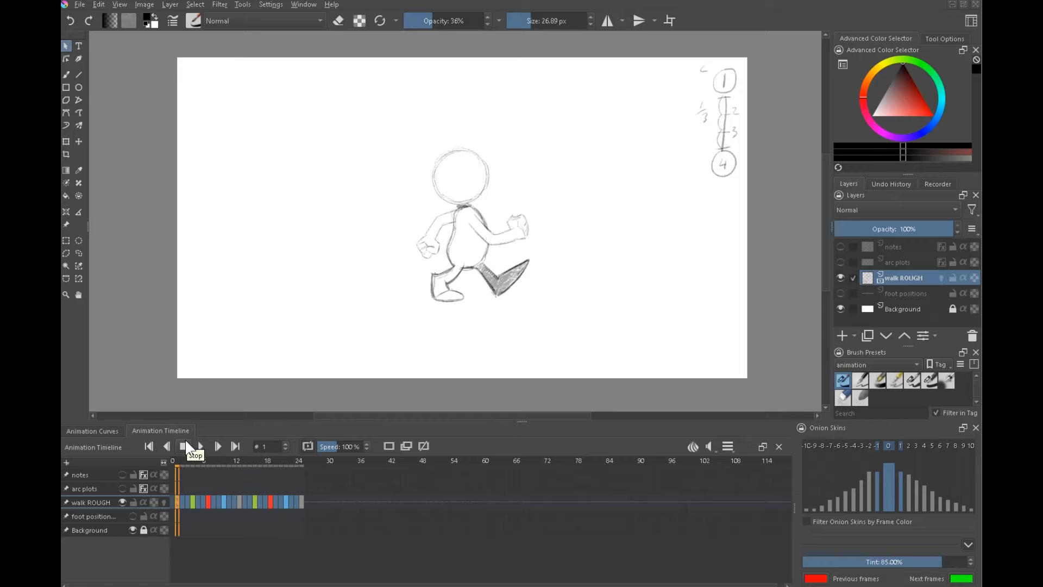
- Scrub through the walk ROUGH frames from 1 to 25 and compare the first and last poses
left_click_drag(181, 501, 193, 503)
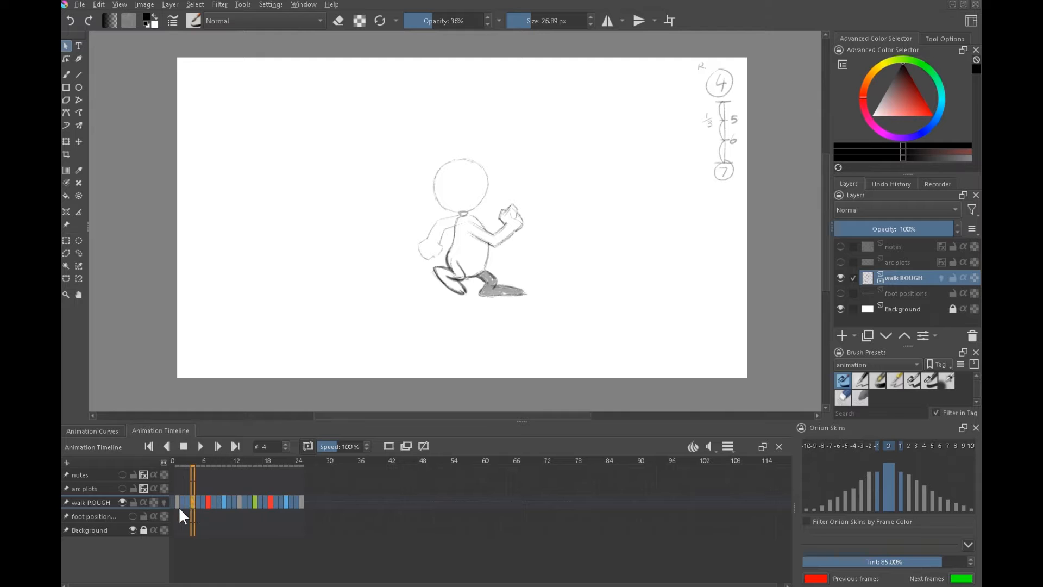
left_click(178, 506)
left_click(78, 253)
mouse_move(739, 45)
left_mouse_down()
mouse_move(630, 102)
mouse_move(737, 47)
left_mouse_up()
left_click_drag(179, 501, 299, 511)
key("ctrl+shift+a")
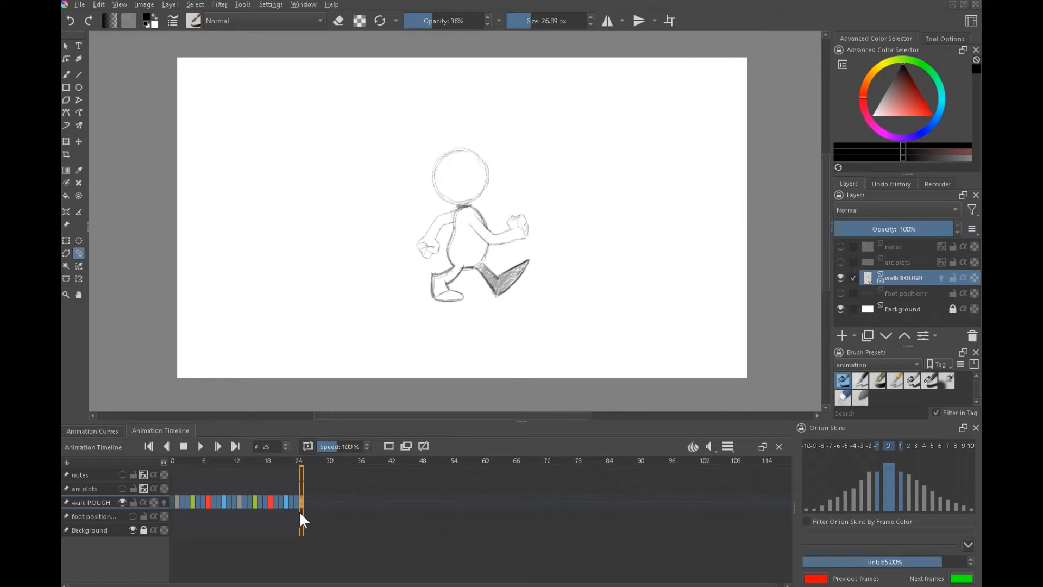
left_click(177, 502)
right_click(886, 275)
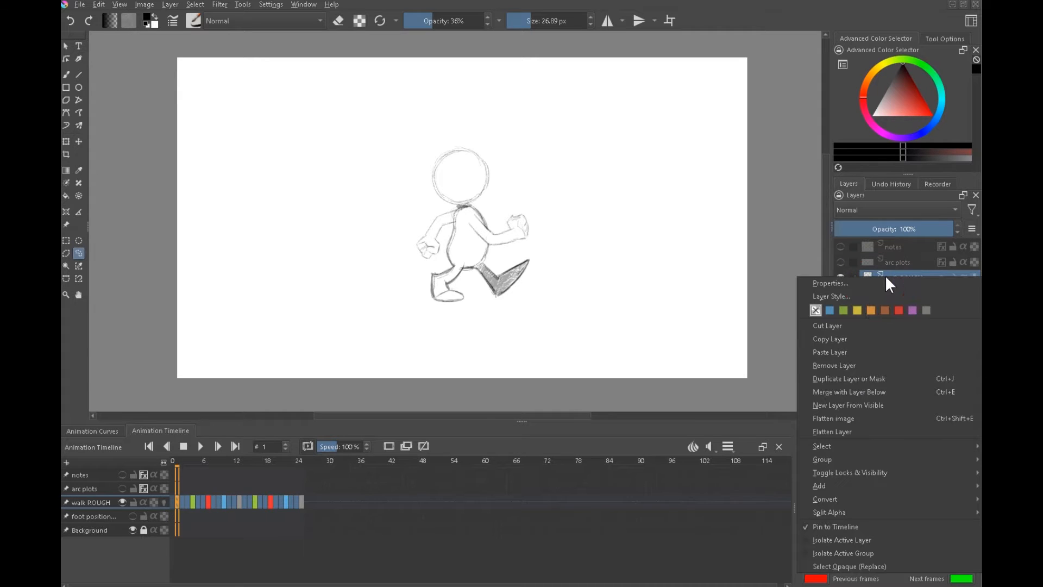
mouse_move(843, 485)
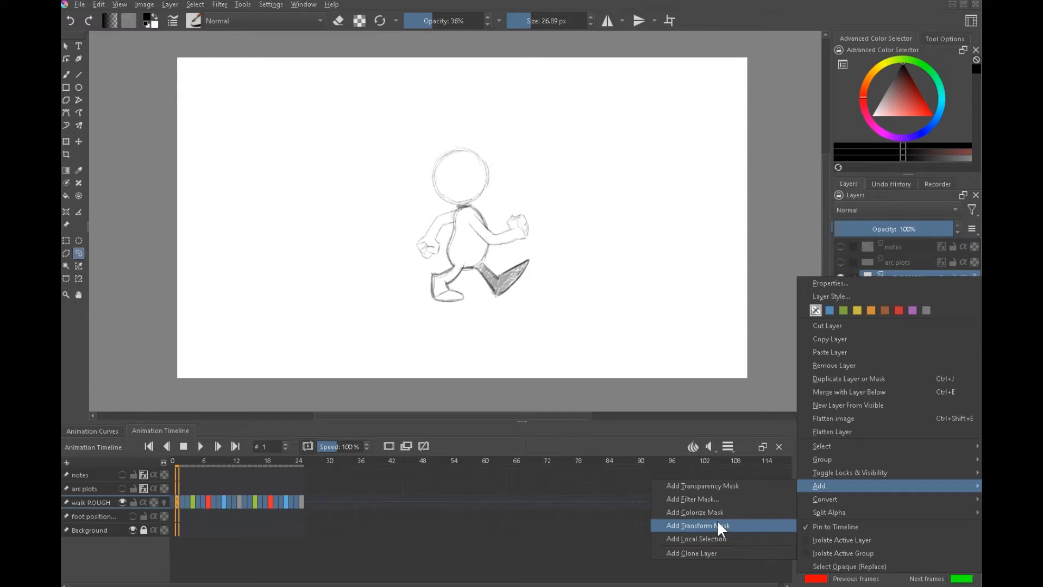
left_click(885, 256)
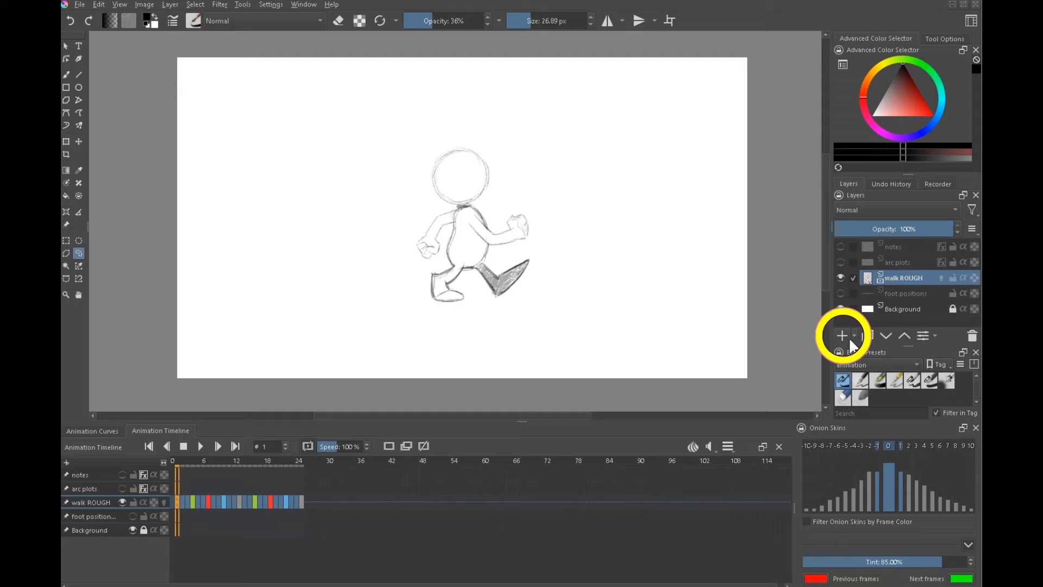
- Put the walk ROUGH layer inside a new group layer named "walk CYCLE"
left_click(854, 337)
left_click(845, 364)
left_click_drag(892, 281, 891, 288)
double_click(893, 278)
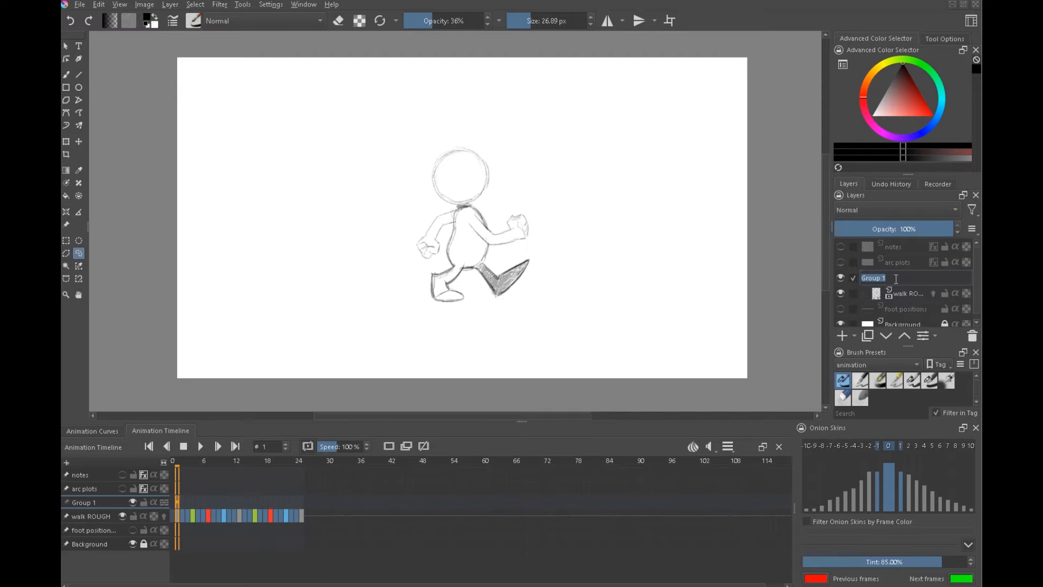
type("walk CYCLE")
key("Return")
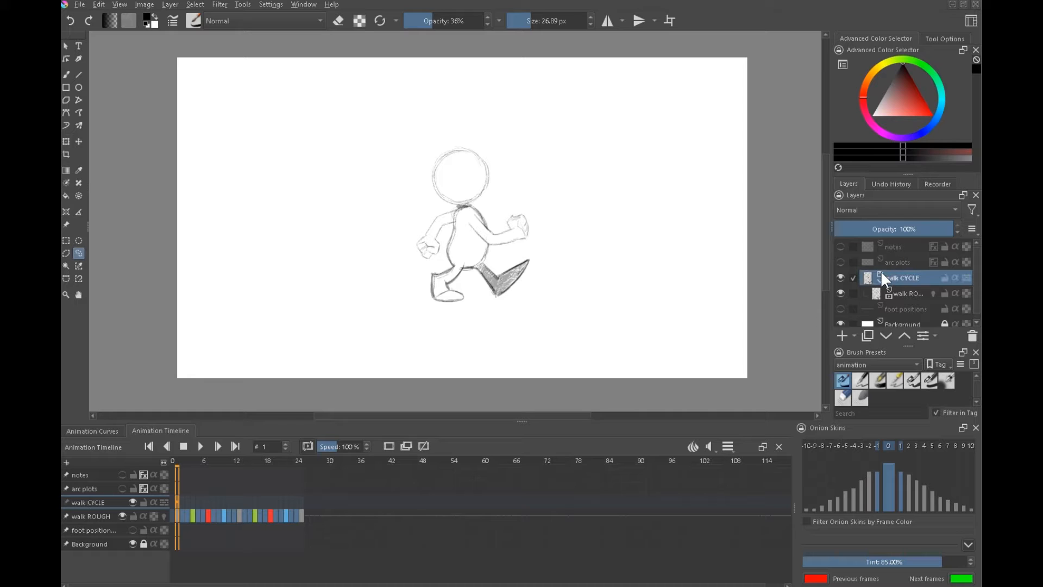
- Mark the walk CYCLE group and its walk ROUGH layer with the red colour label
right_click(883, 274)
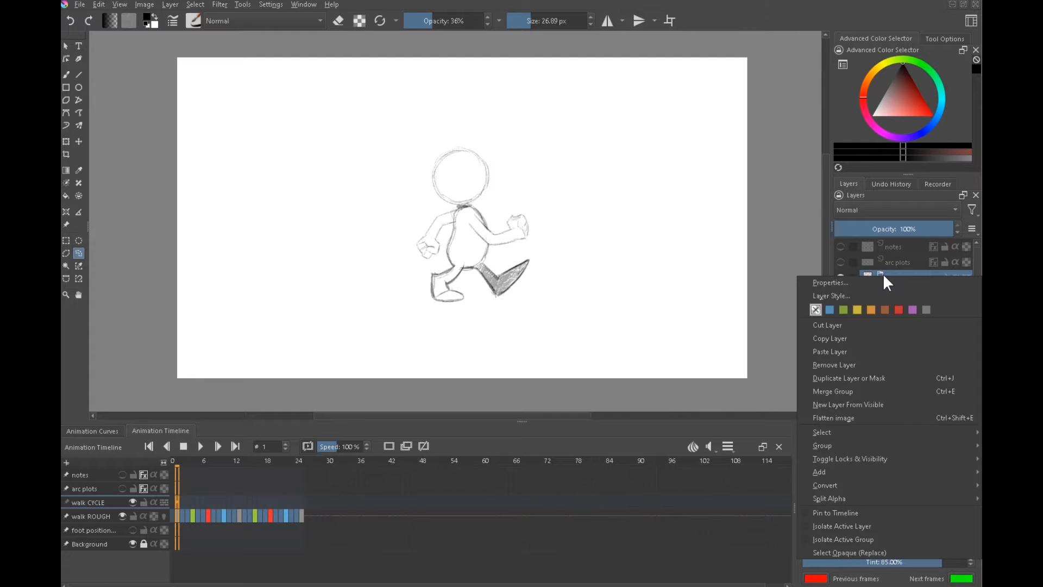
left_click(897, 310)
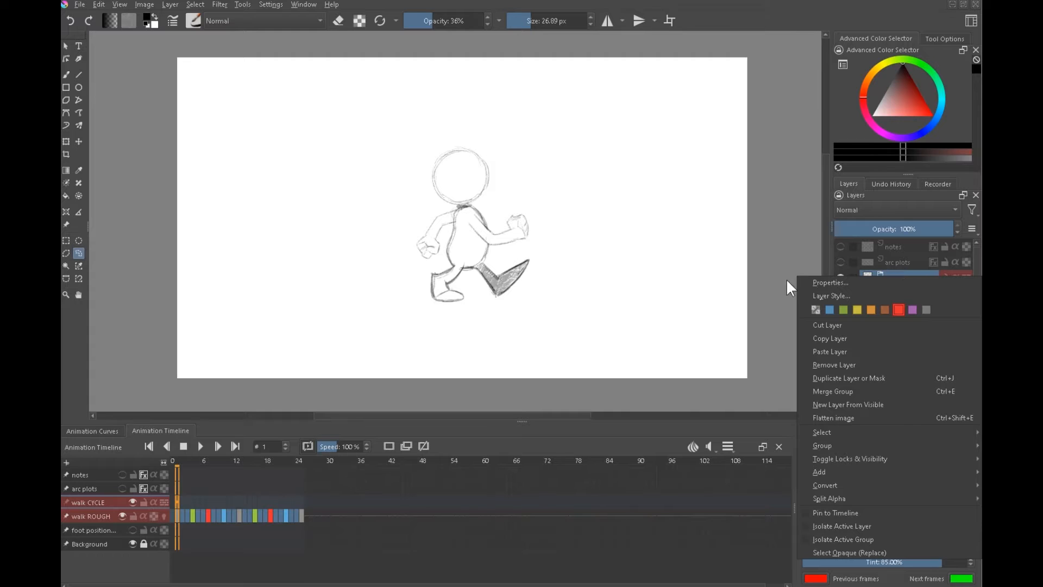
left_click(788, 278)
left_click(897, 306)
left_click(869, 278)
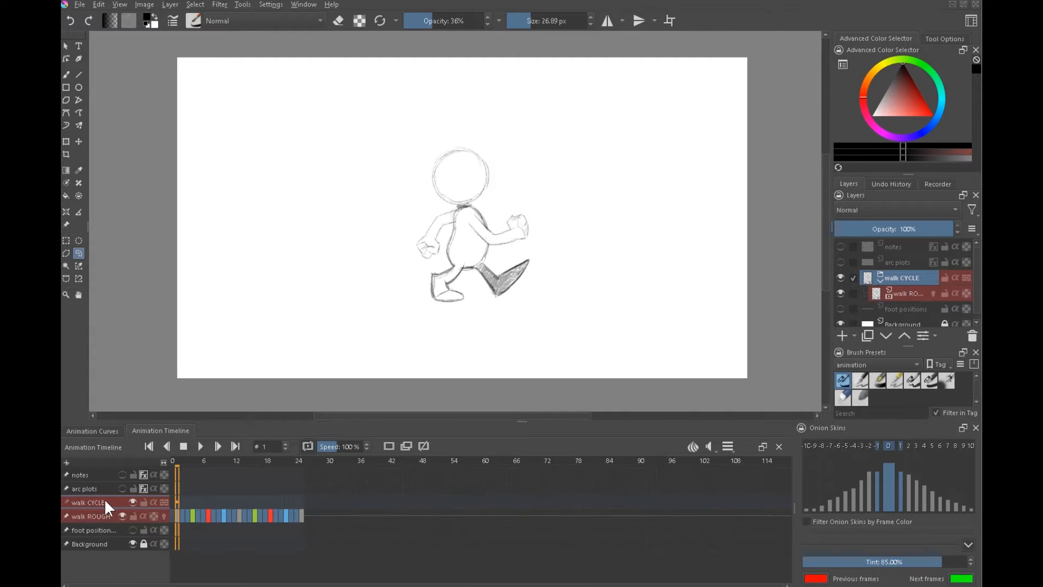
- Collapse the walk CYCLE group in the layer stack and make the group the active layer
left_click(107, 513)
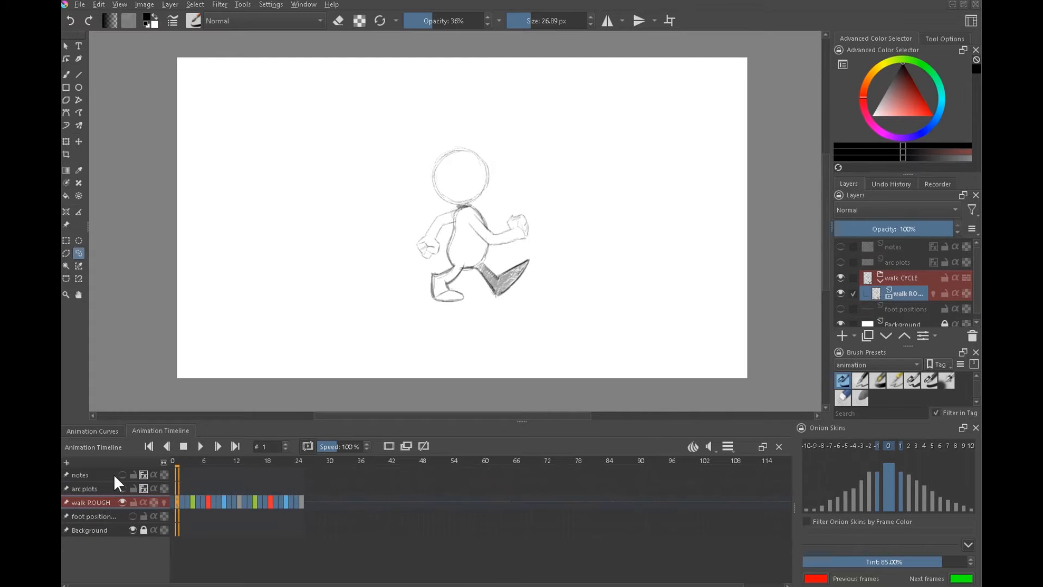
left_click(881, 280)
left_click(880, 279)
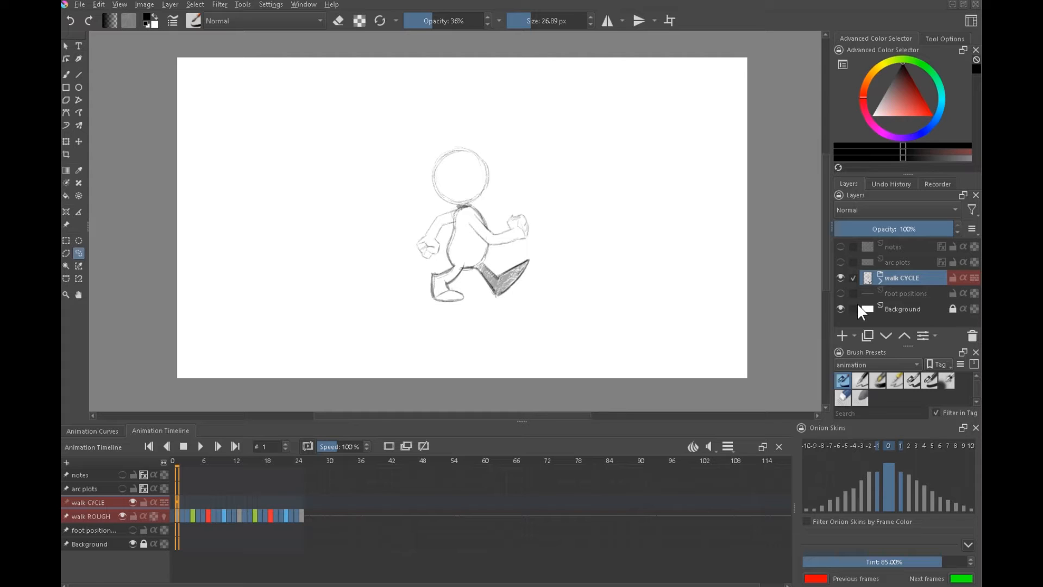
- Select all the walk ROUGH frames and set the animation's clip end to 75
left_click(176, 515, "shift")
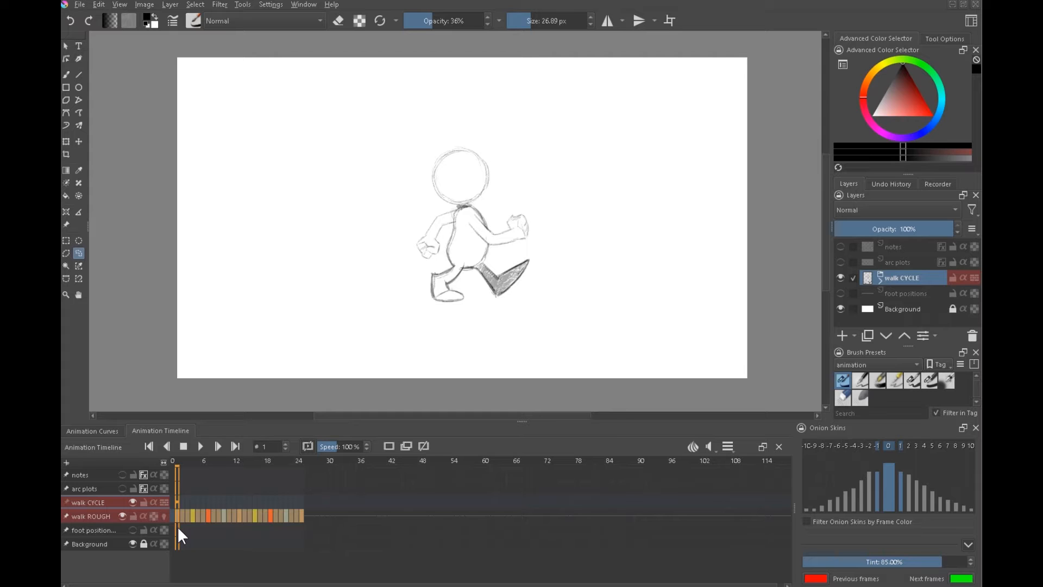
left_click(727, 446)
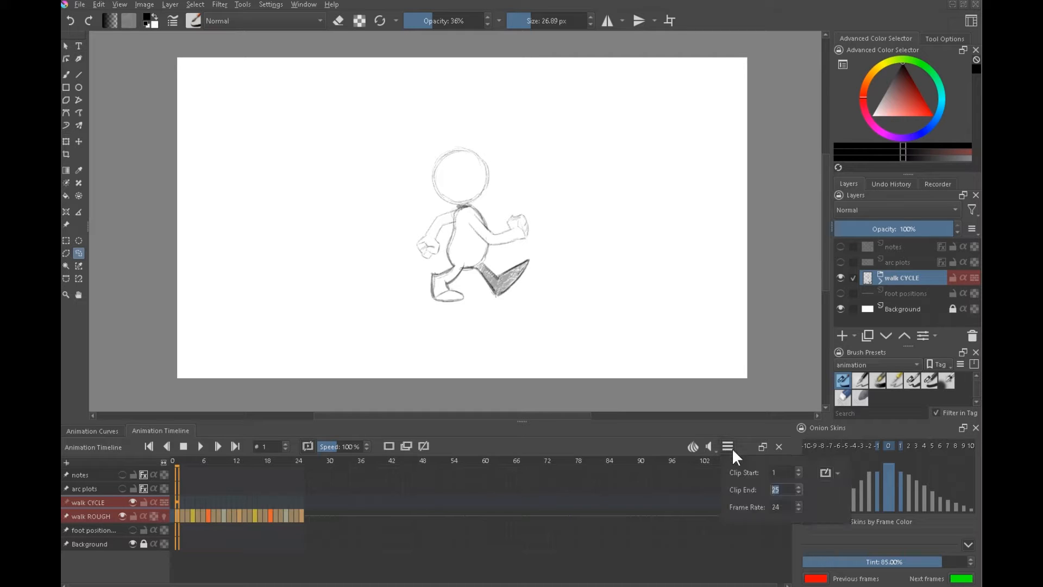
double_click(776, 489)
type("75")
key("Return")
- Copy the walk cycle frames twice along the walk ROUGH track so the drawings run through frame 73
left_click_drag(177, 516, 301, 516)
left_click(300, 516)
left_click_drag(186, 515, 309, 520)
left_click_drag(308, 518, 434, 517)
left_click(549, 513)
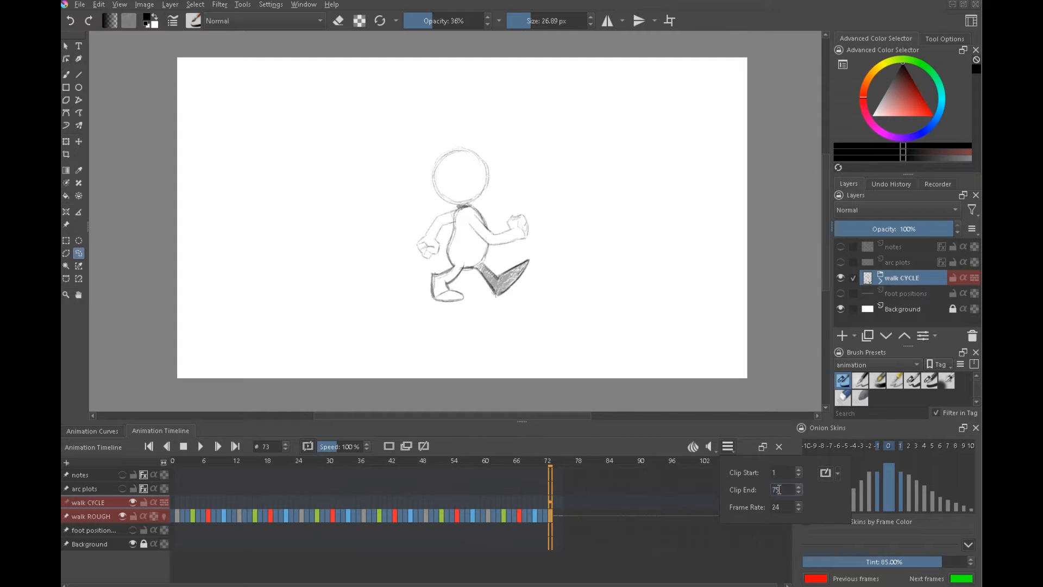
- Play back the repeated walk cycle to check the loop and stop the playback
left_click(183, 445)
left_click(197, 445)
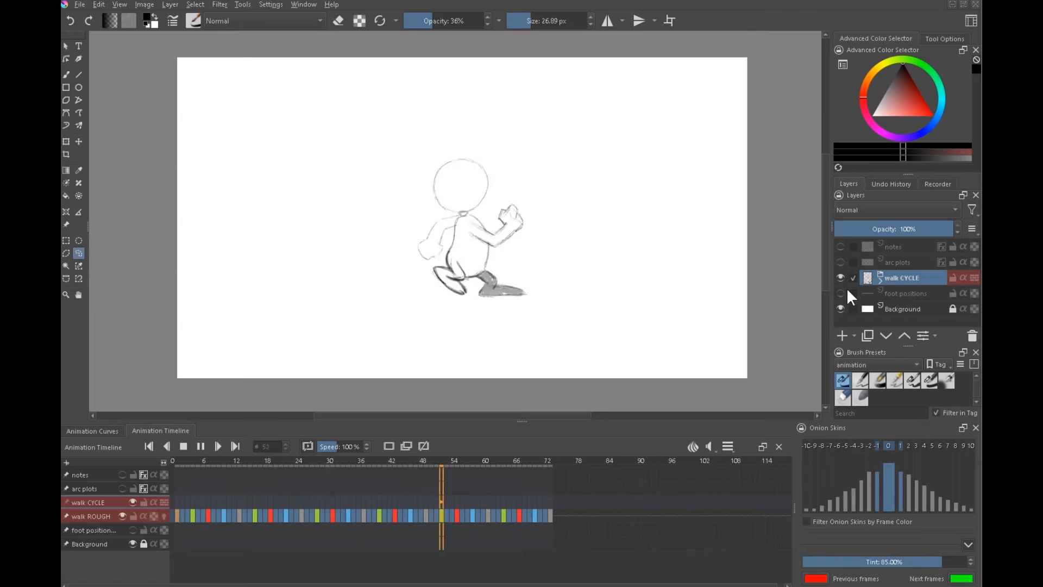
left_click(181, 446)
- Add a Transform Mask to the walk CYCLE group
right_click(892, 275)
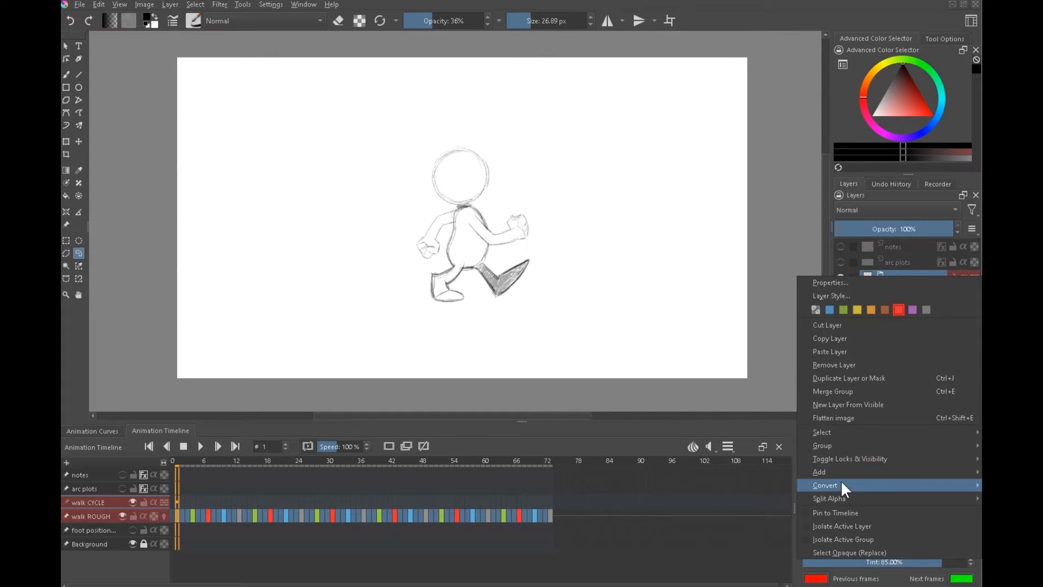
mouse_move(840, 471)
left_click(725, 508)
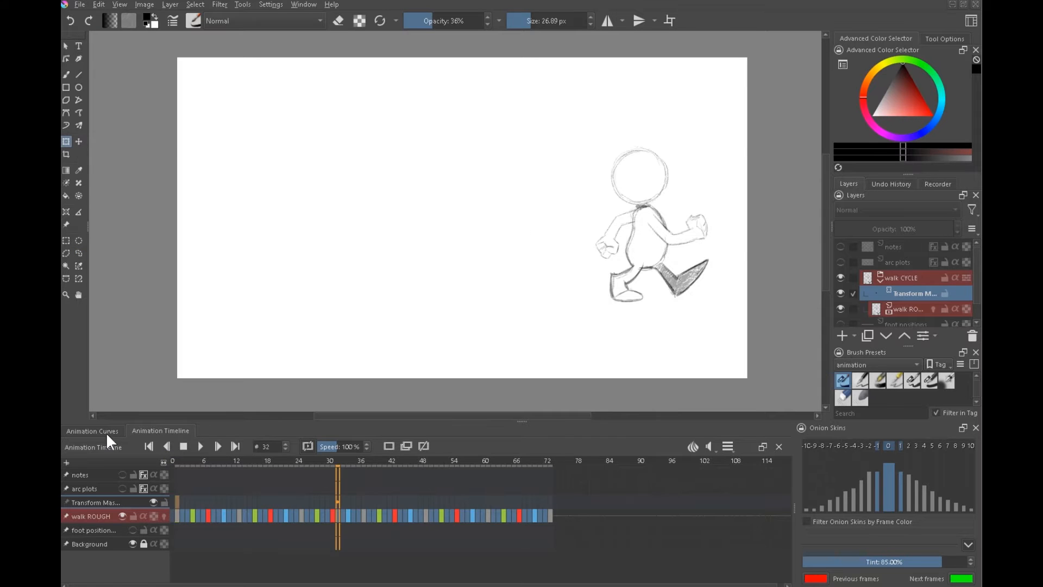
- Show the Animation Curves docker and make it taller to give the curve graph more room
left_click(106, 433)
left_click_drag(521, 422, 516, 338)
left_click(159, 353)
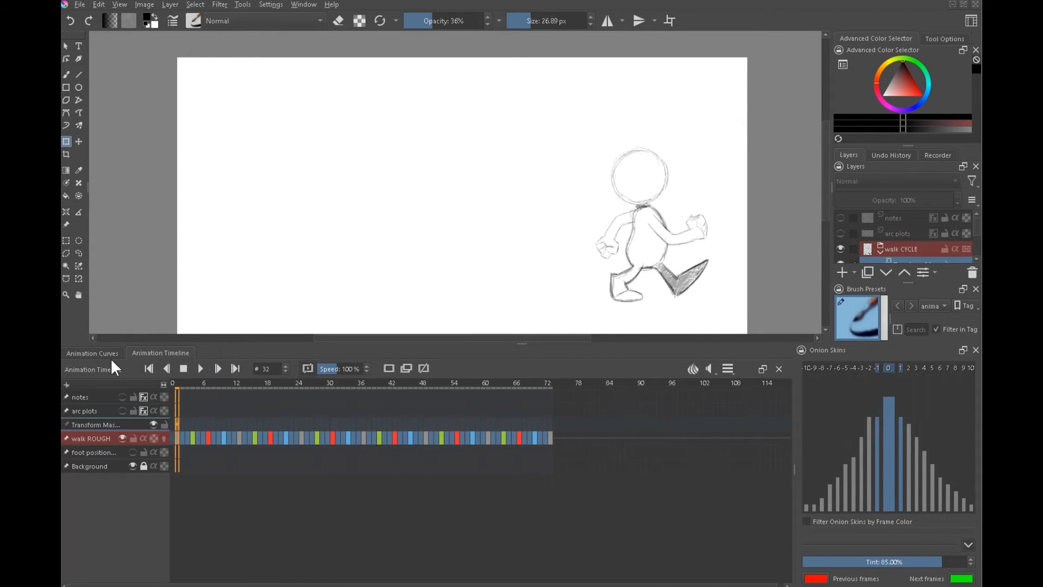
left_click(112, 355)
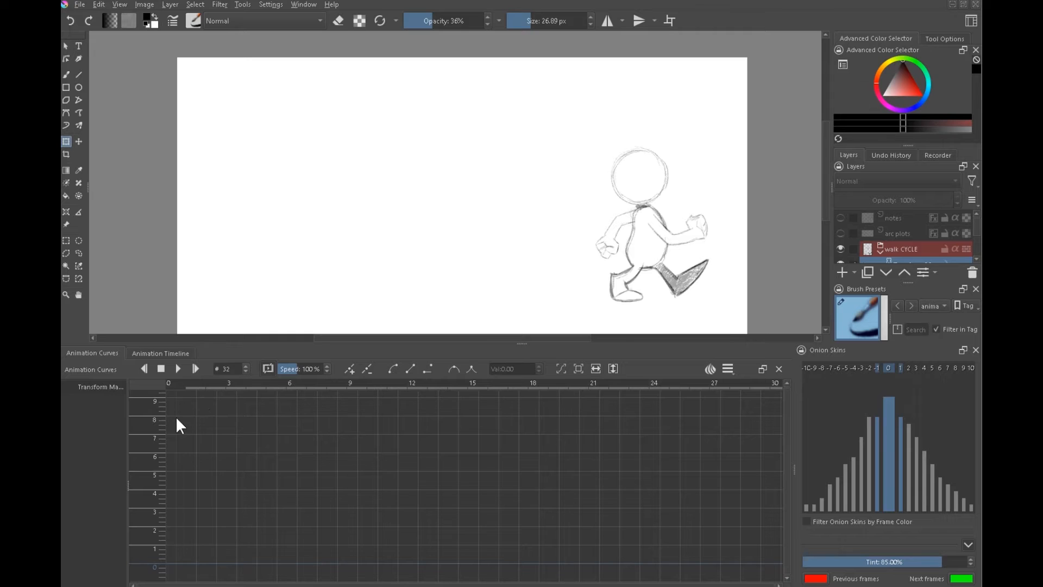
- Add a keyframe to the transform mask at frame 1 in the animation curves
left_click(206, 385)
left_click(596, 369)
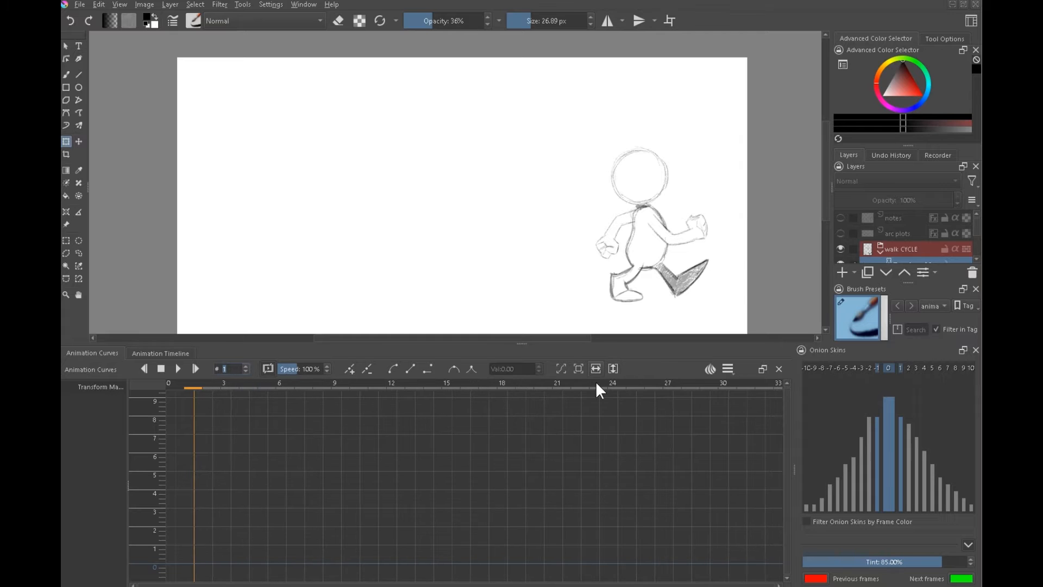
left_click_drag(593, 445, 597, 524)
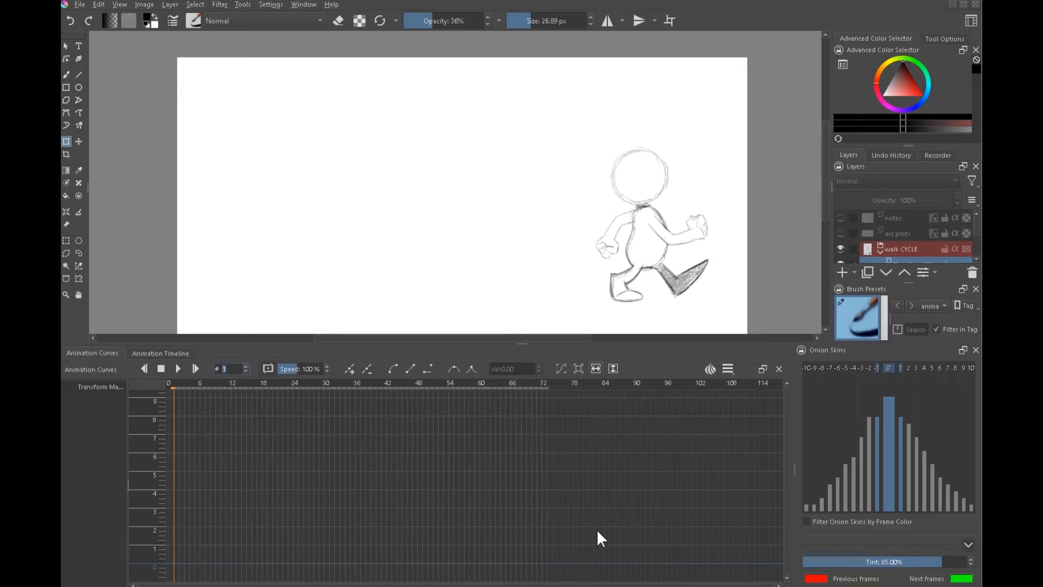
left_click(613, 369)
left_click_drag(613, 362, 563, 388)
left_click(178, 398)
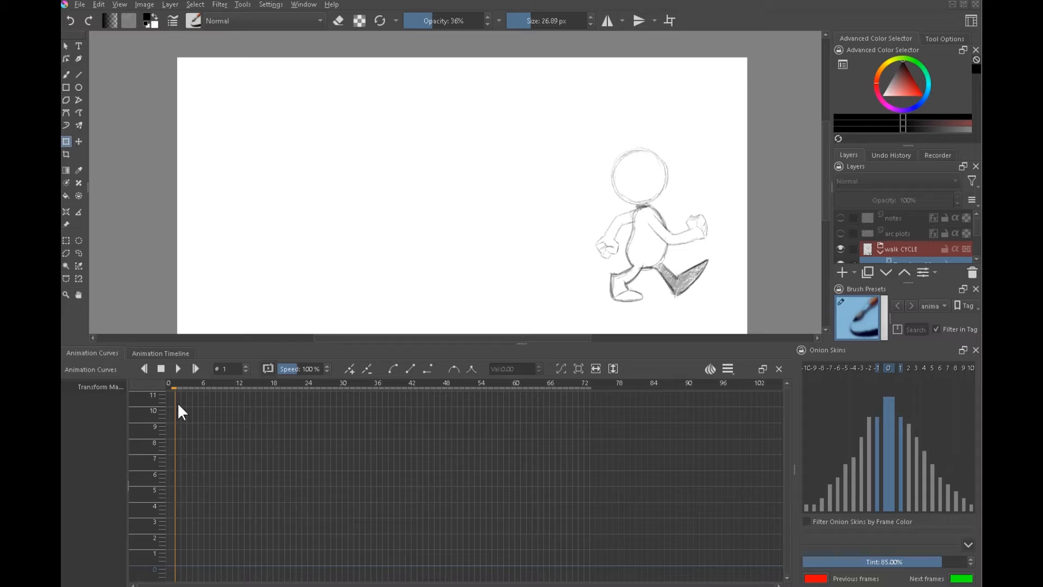
left_click(349, 369)
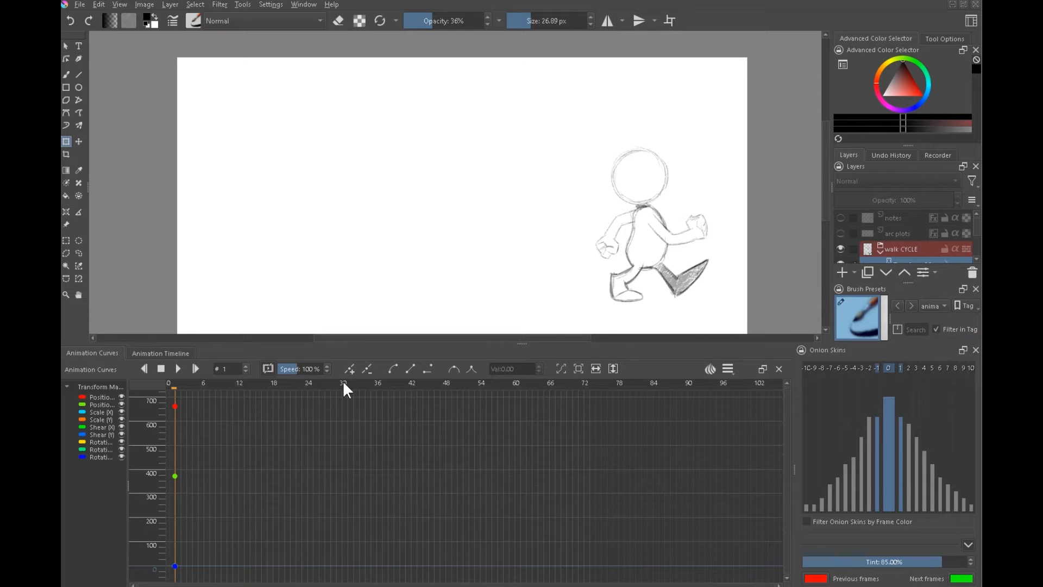
- Try to keyframe the character near the canvas's right edge at frame 73 with the Transform tool and play back the movement
left_click(66, 141)
left_click_drag(502, 277, 306, 278)
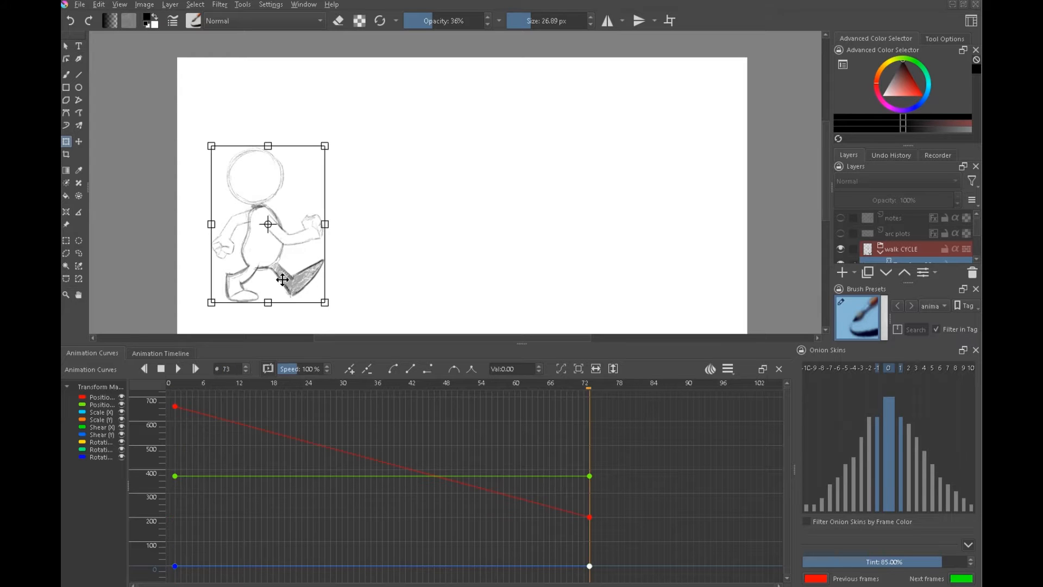
left_click_drag(286, 279, 659, 276)
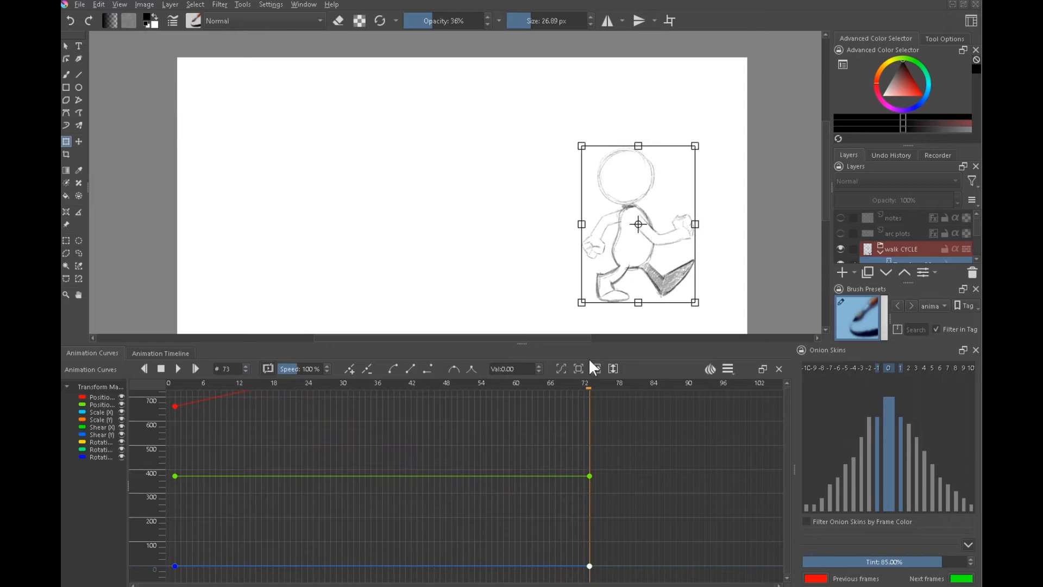
key("Return")
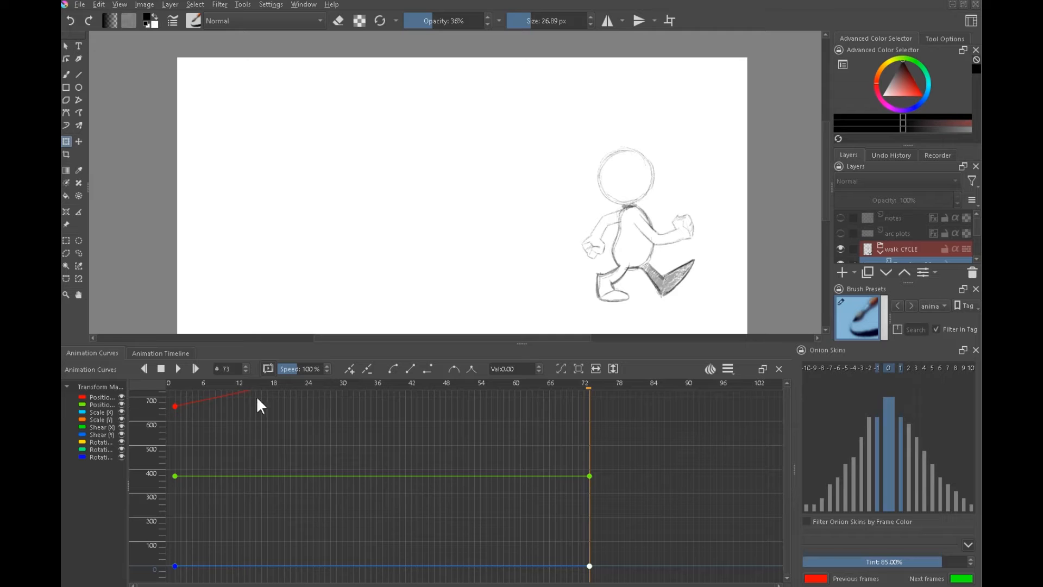
left_click(613, 369)
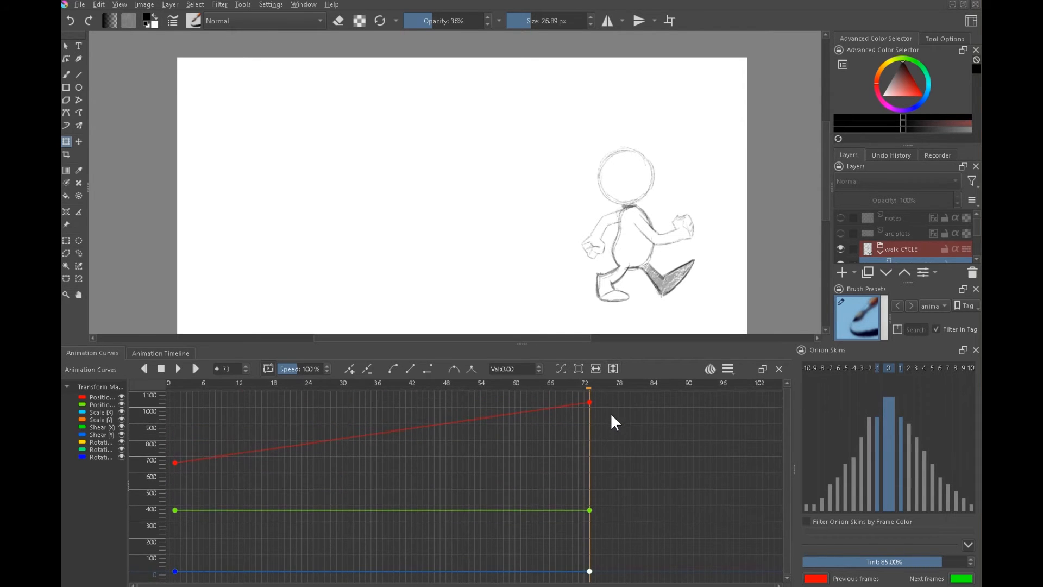
left_click(173, 435)
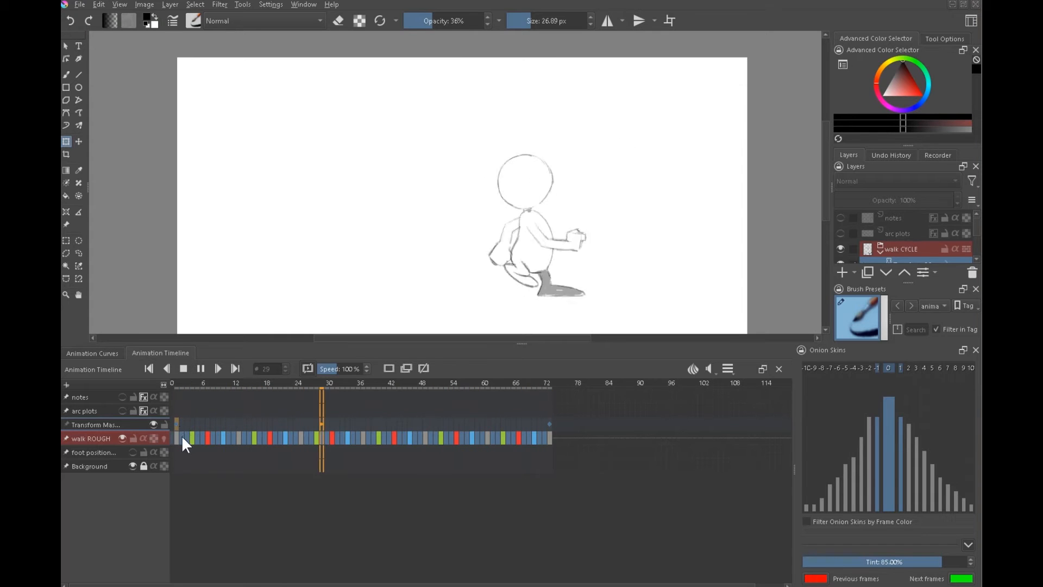
left_click(184, 367)
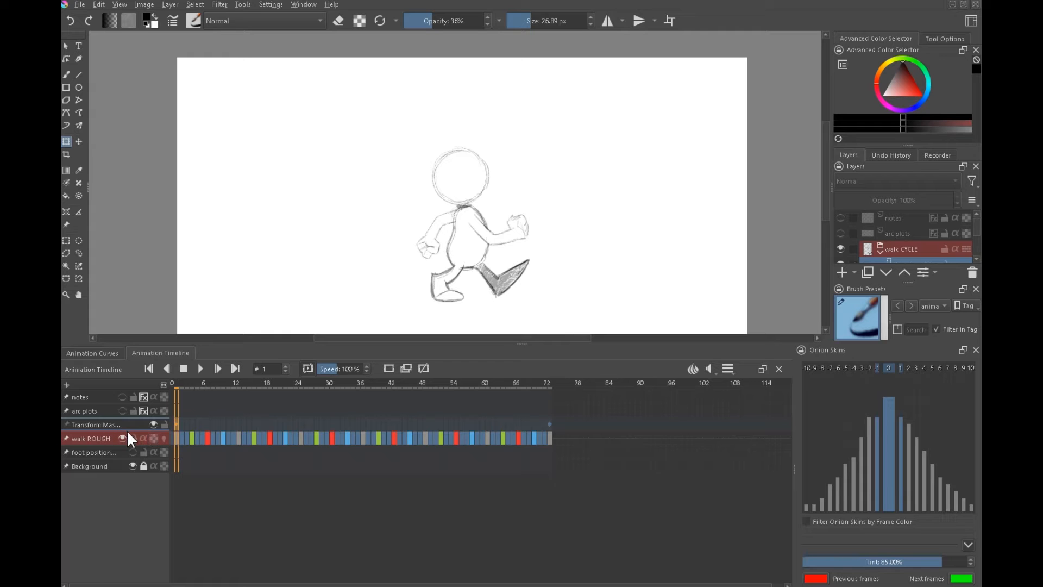
- Move the character near the canvas's left edge on frame 1 and preview the animation
left_click(499, 288)
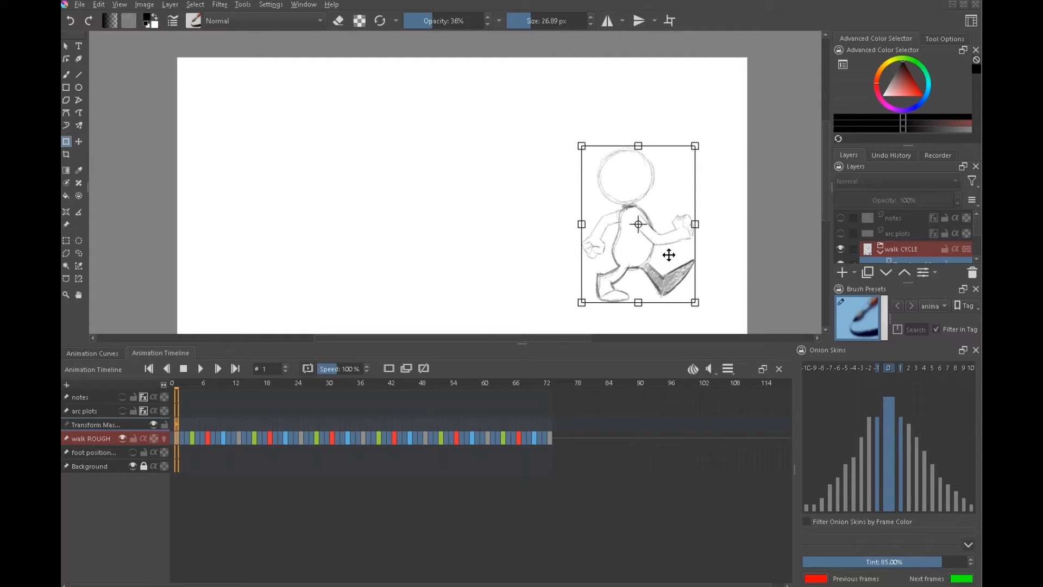
left_click_drag(666, 278, 310, 276)
key("Return")
left_click(199, 368)
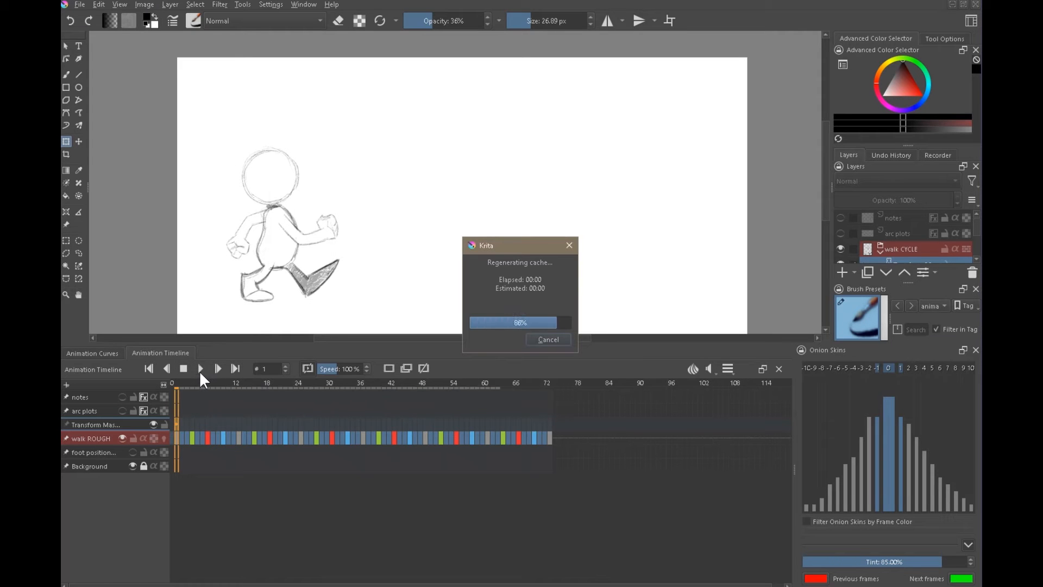
left_click(184, 369)
- Add a transform mask keyframe at frame 73 and move the character near the right edge of the canvas
left_click(549, 433)
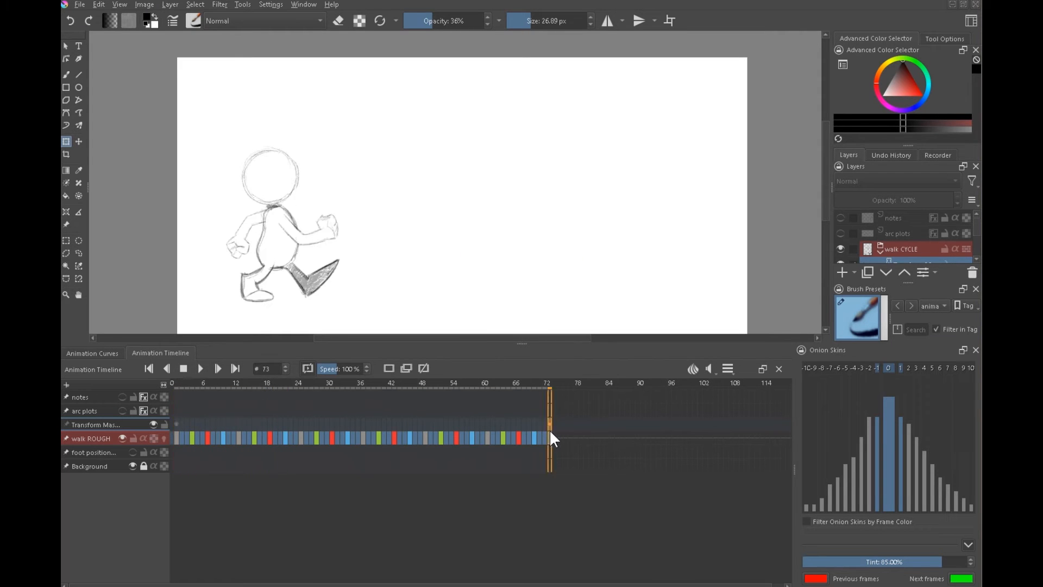
left_click(103, 354)
left_click(349, 369)
left_click_drag(285, 271, 644, 263)
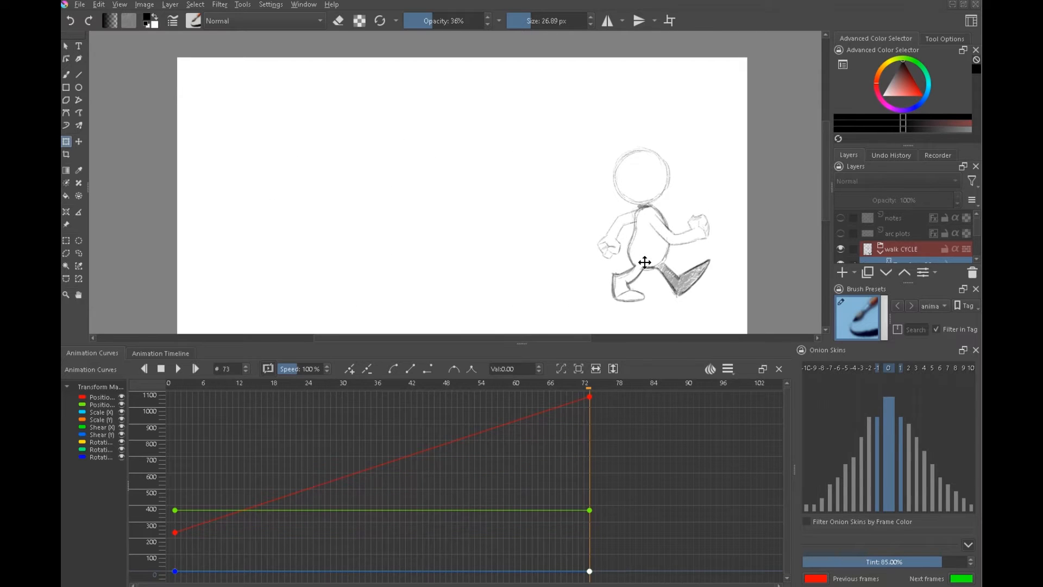
- Check the character's positions at frames 1 and 73 in the timeline and play back the walk across the canvas
left_click(160, 353)
left_click(178, 422)
left_click(549, 425)
left_click(177, 423)
left_click(200, 369)
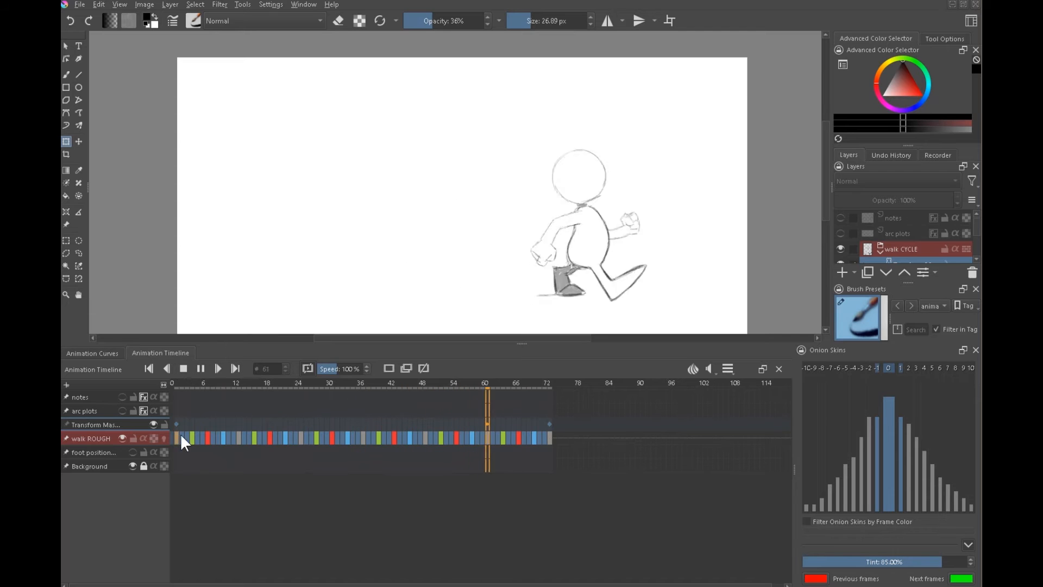
- Stop the playback and select the walk ROUGH layer inside the walk CYCLE group
left_click(183, 368)
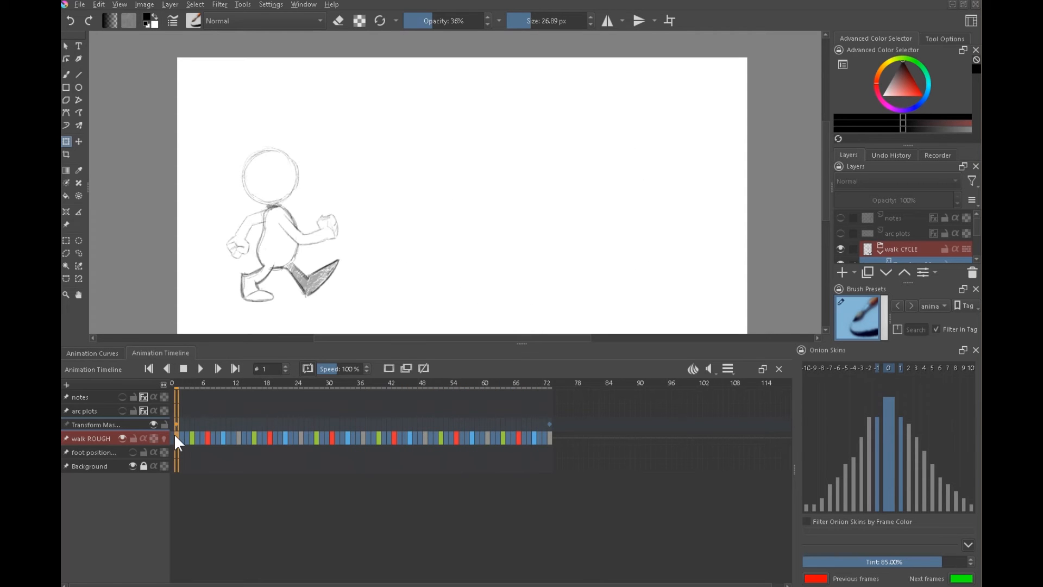
left_click(183, 424)
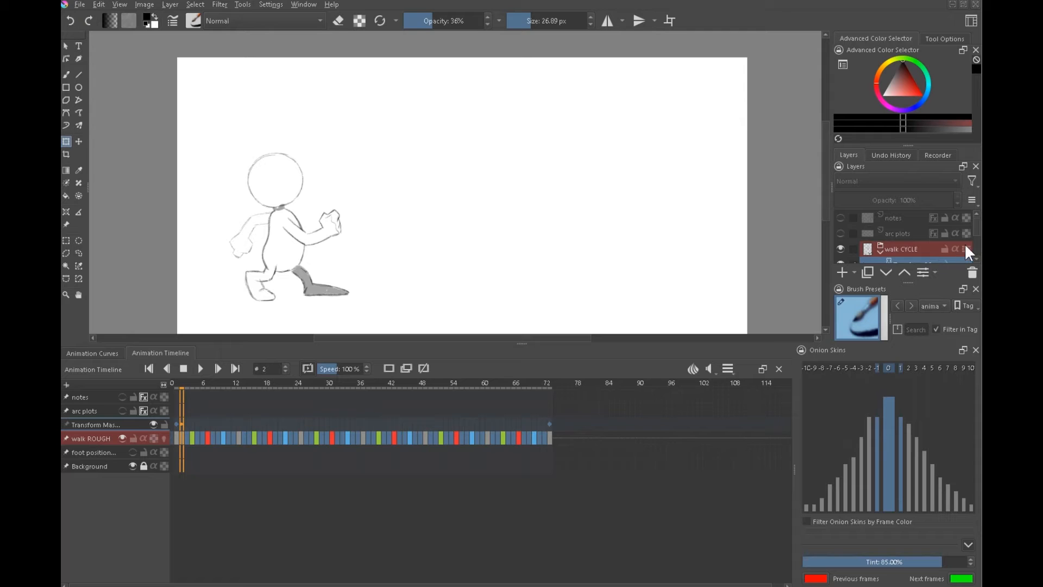
left_click(904, 239)
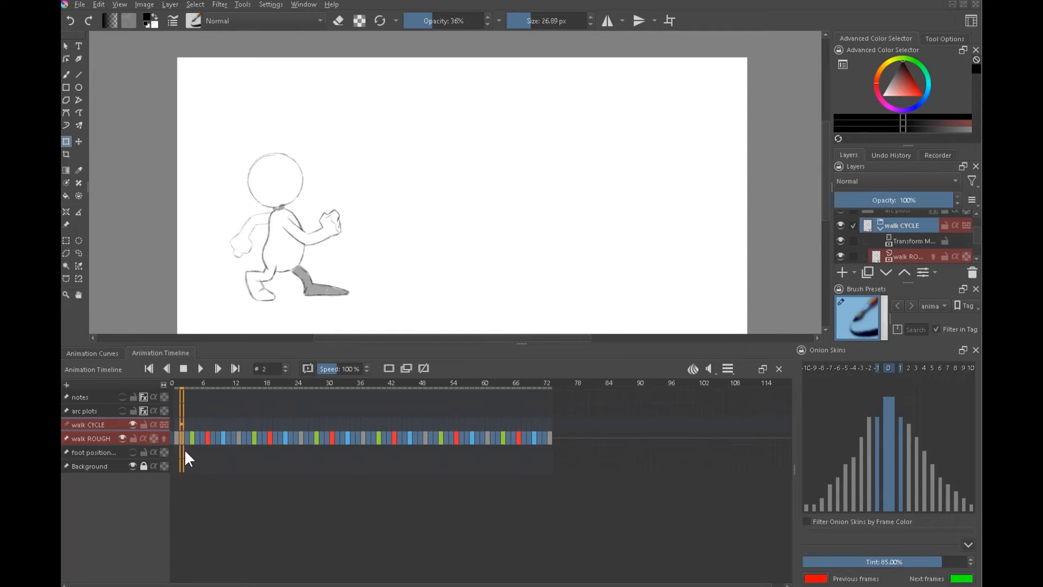
left_click(911, 256)
- Step through the walk ROUGH frames from frame 1 to 68 to examine how the feet travel across the canvas
key("Right")
key("Right")
key("Right")
key("Right")
key("Right")
key("Right")
key("Right")
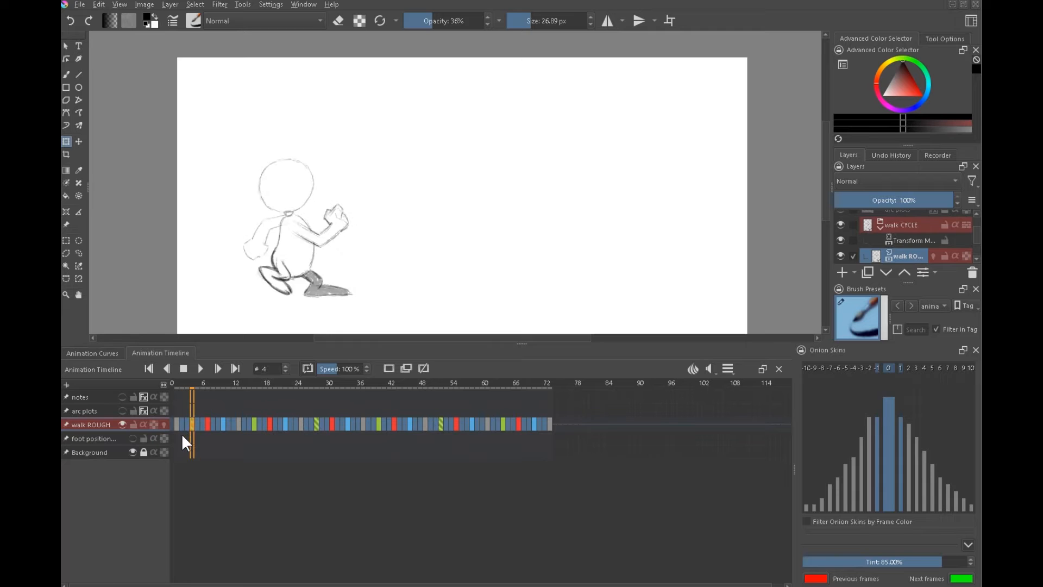
left_click(175, 425)
key("Right")
key("Right")
key("Right")
key("Right")
key("Right")
key("Right")
key("Right")
key("Right")
key("Right")
key("Right")
key("Right")
key("Right")
key("Right")
key("Right")
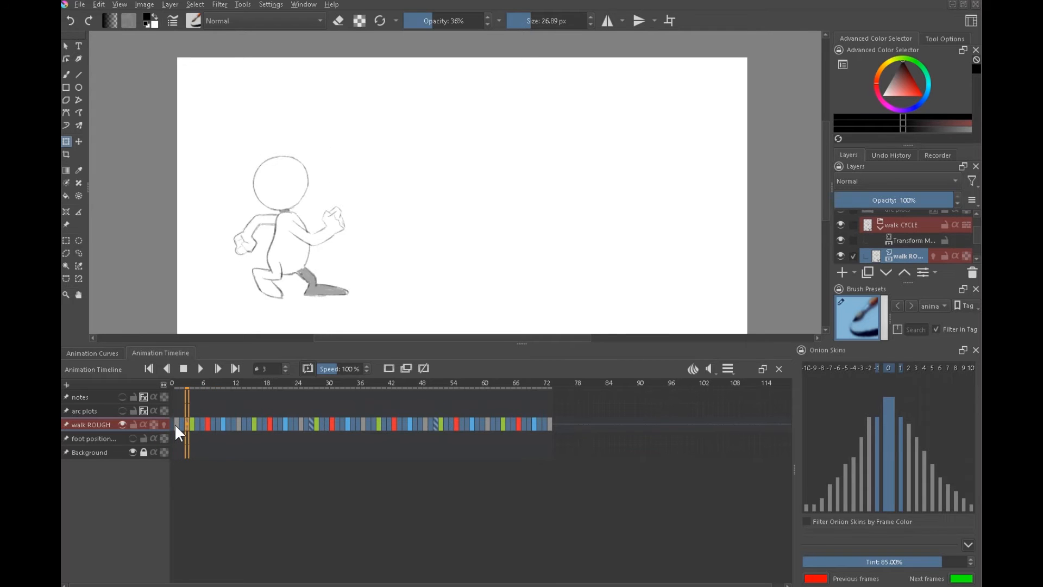
key("Right")
key("Right")
key("Right")
key("Right")
key("Right")
key("Right")
key("Right")
key("Right")
key("Right")
key("Right")
key("Right")
key("Right")
key("Right")
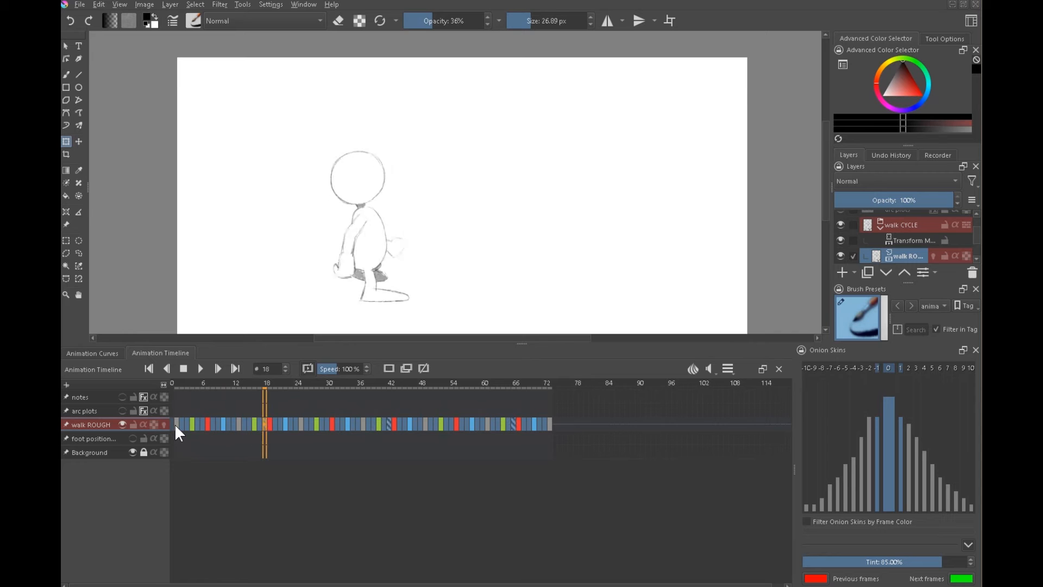
key("Right")
key("Right")
key("Right")
key("Right")
key("Right")
key("Right")
key("Right")
key("Right")
key("Right")
key("Right")
key("Right")
key("Right")
key("Right")
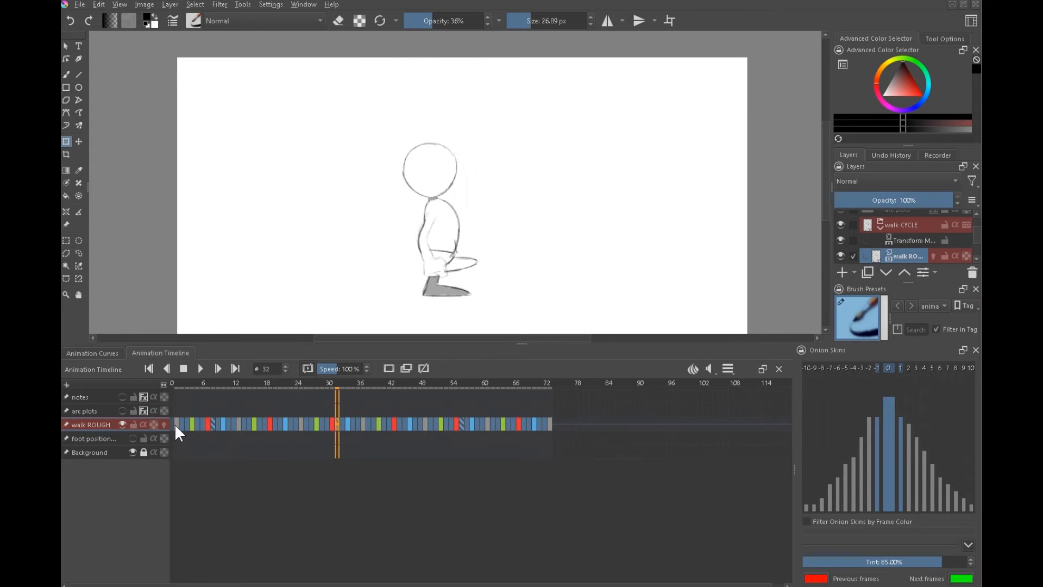
key("Right")
key("Right")
key("Right")
key("Right")
key("Right")
key("Right")
key("Right")
key("Right")
key("Right")
key("Right")
key("Right")
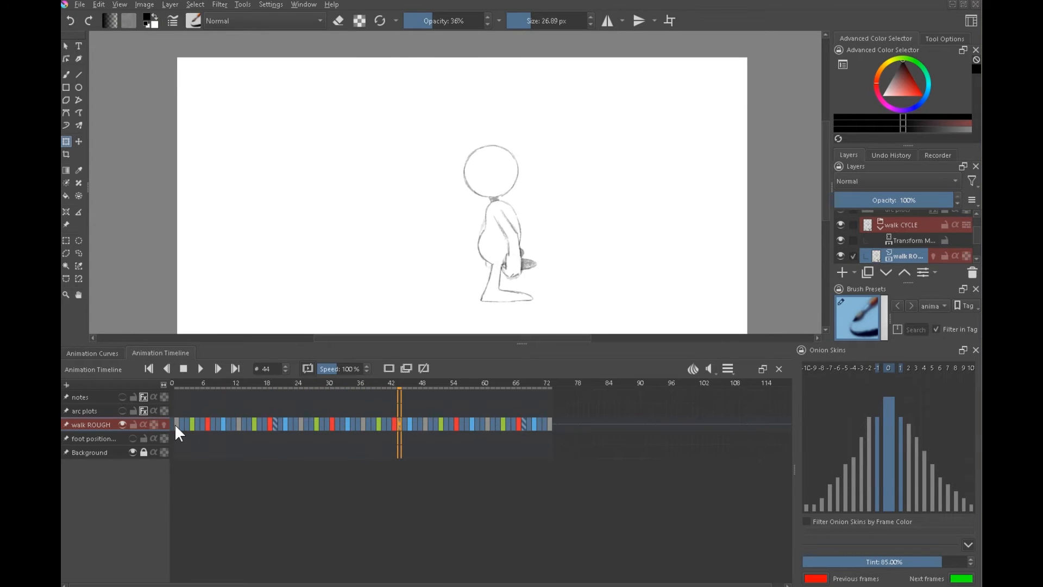
key("Right")
key("Right")
key("Right")
key("Right")
key("Right")
key("Right")
key("Right")
key("Right")
key("Right")
key("Right")
key("Right")
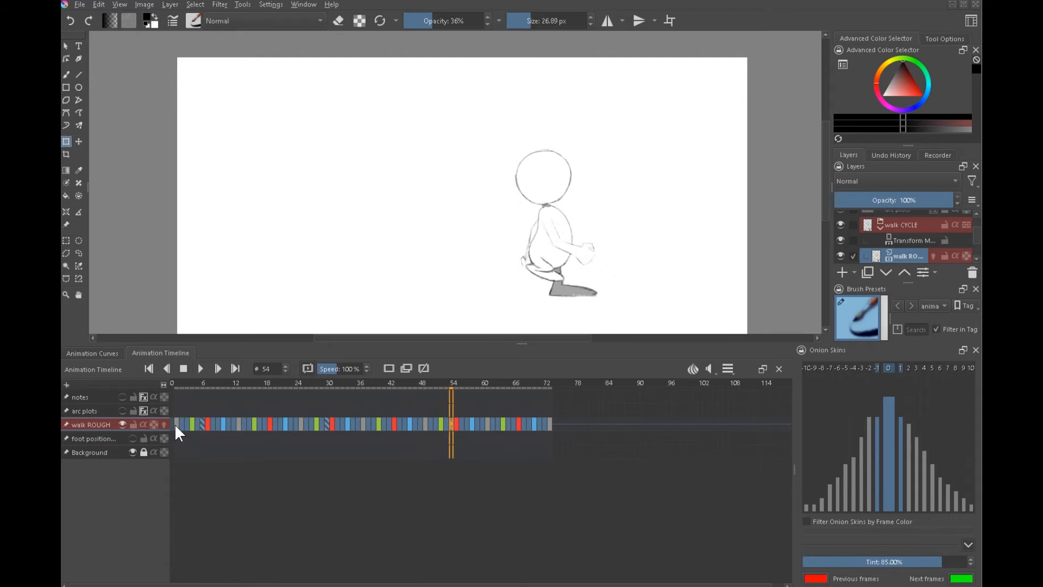
key("Right")
key("Right")
key("Right")
key("Right")
key("Right")
key("Right")
key("Right")
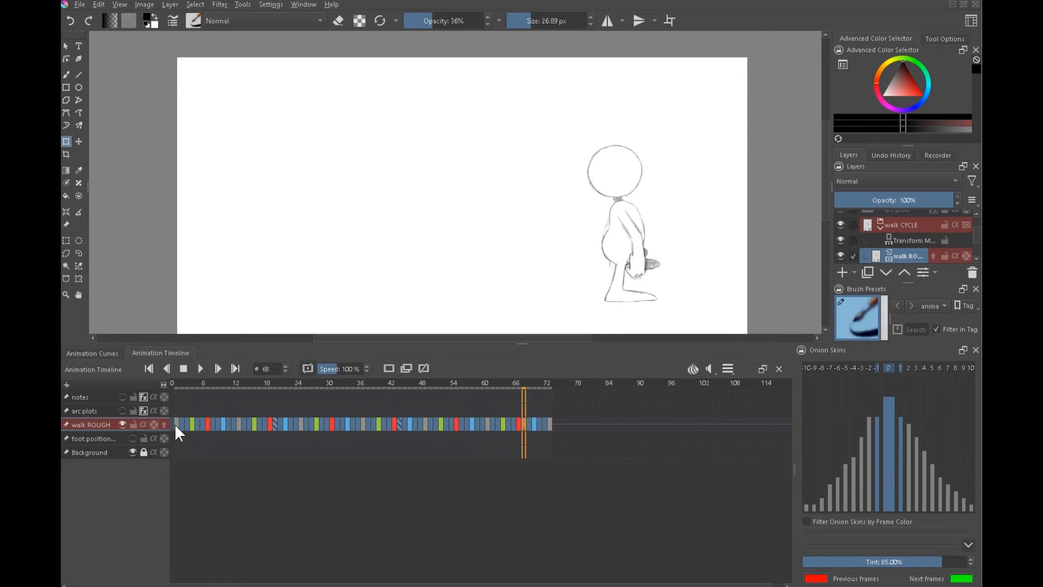
- Step back and forth around frame 64 and on to frame 73 to examine the planted foot for sliding
key("Left")
key("Left")
key("Left")
key("Left")
key("Left")
key("Left")
key("Left")
key("Left")
key("Left")
key("Right")
key("Right")
key("Right")
key("Right")
key("Right")
key("Right")
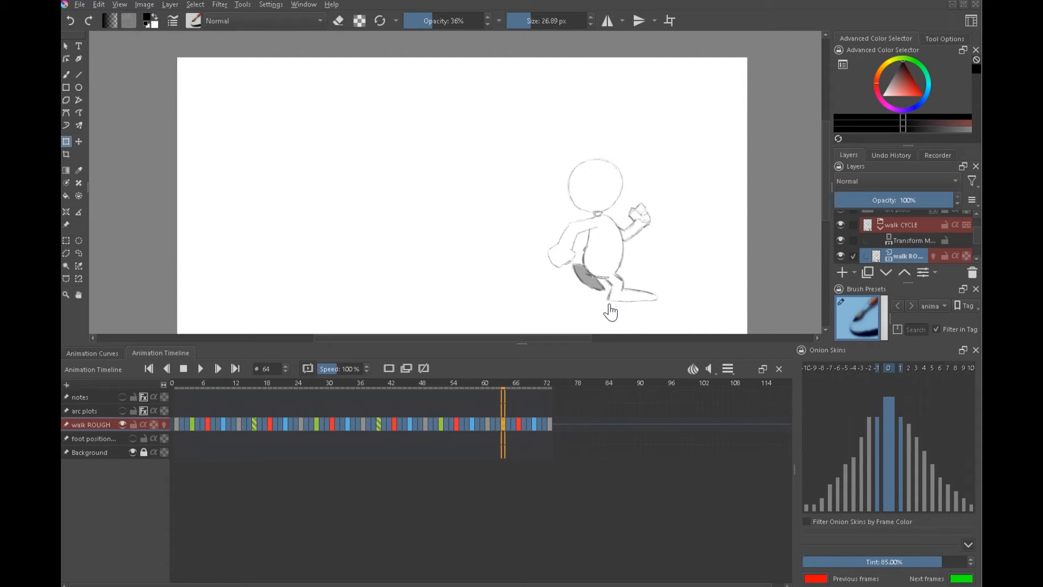
key("Right")
key("Right")
key("Right")
key("Right")
key("Right")
key("Right")
key("Right")
key("Right")
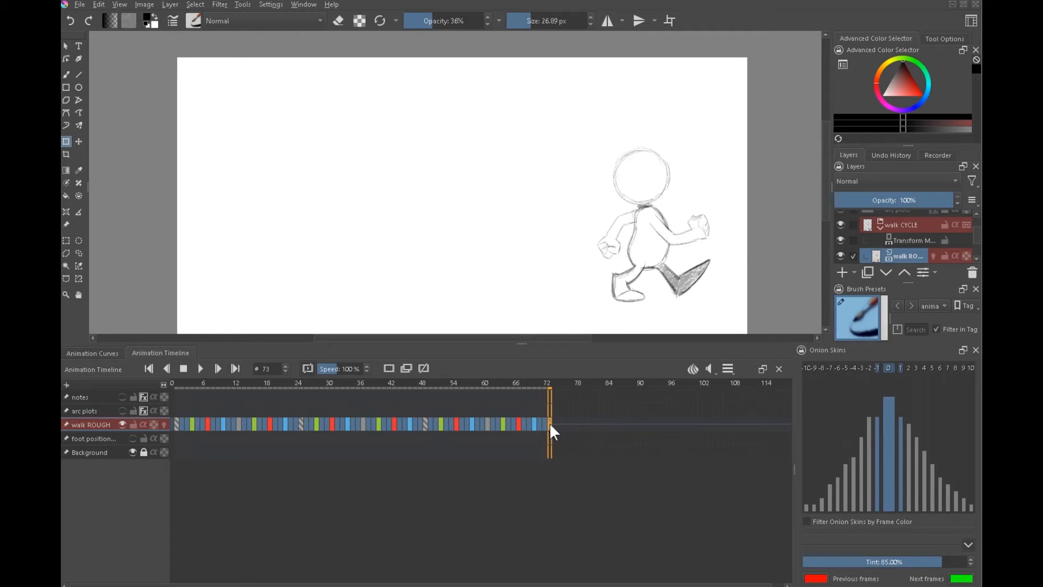
- Select the transform mask and play back the walk from the first keyframe to frame 73
left_click(891, 239)
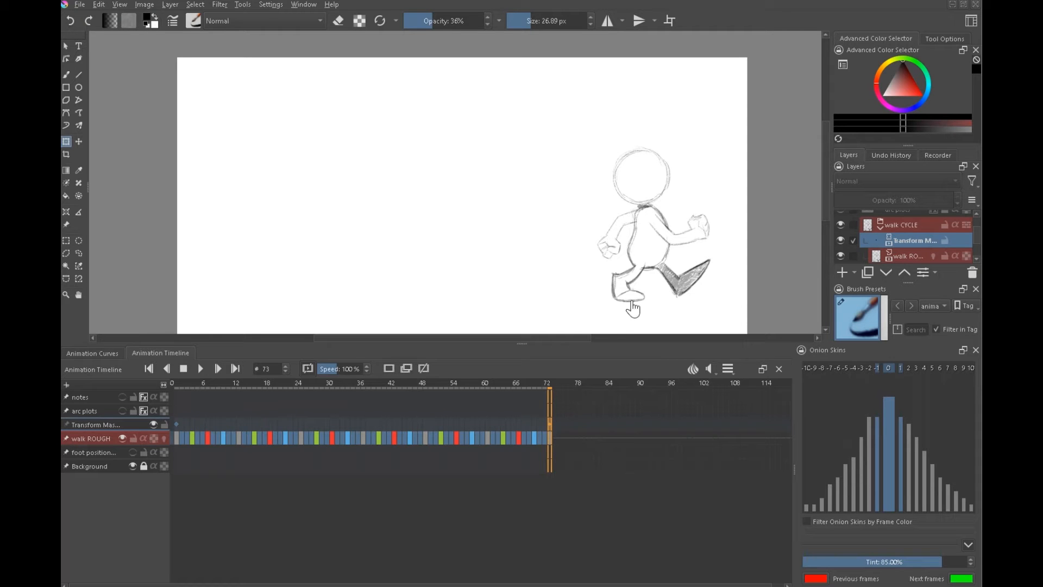
left_click(683, 281)
left_click(196, 369)
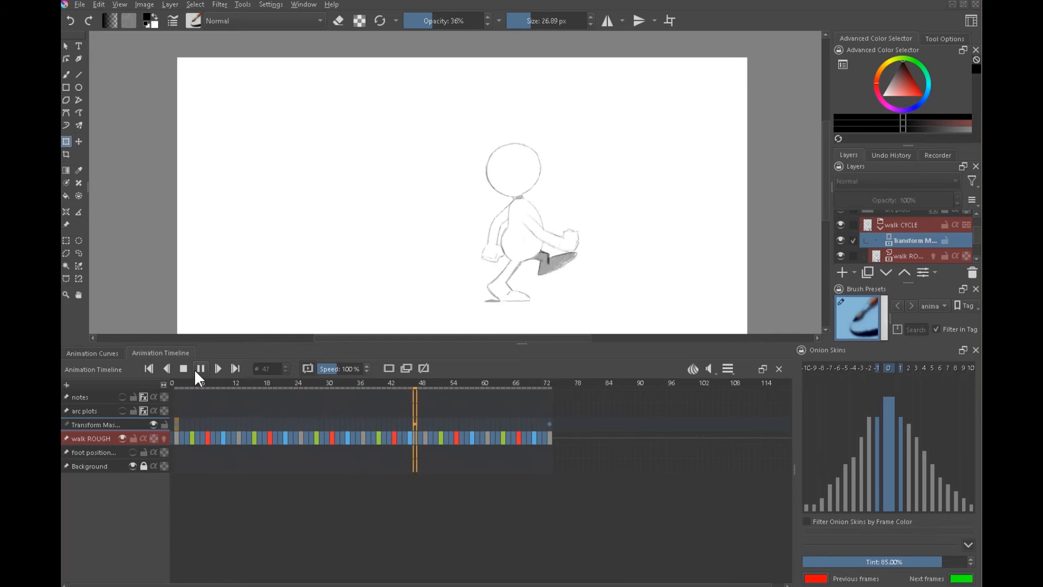
left_click(184, 368)
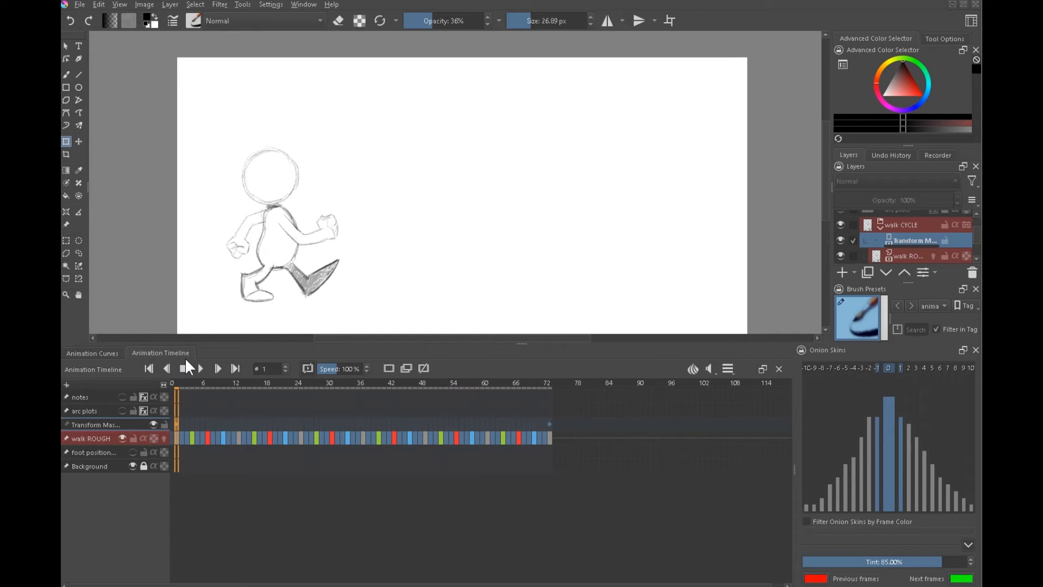
- Select the walk ROUGH layer, enlarge the canvas area and check the cloned copies of its first pose along the timeline
left_click(915, 254)
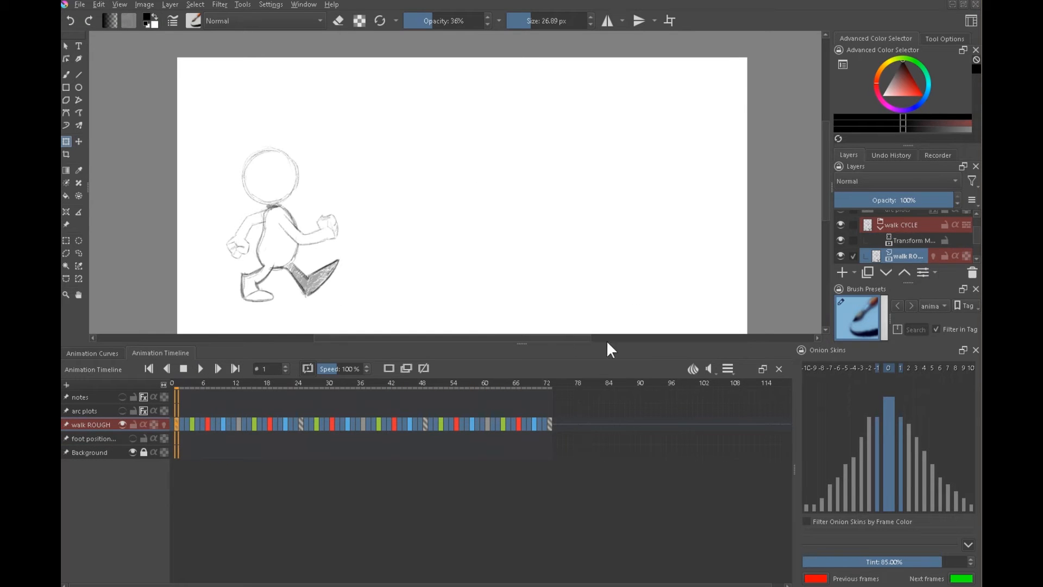
left_click_drag(521, 343, 521, 391)
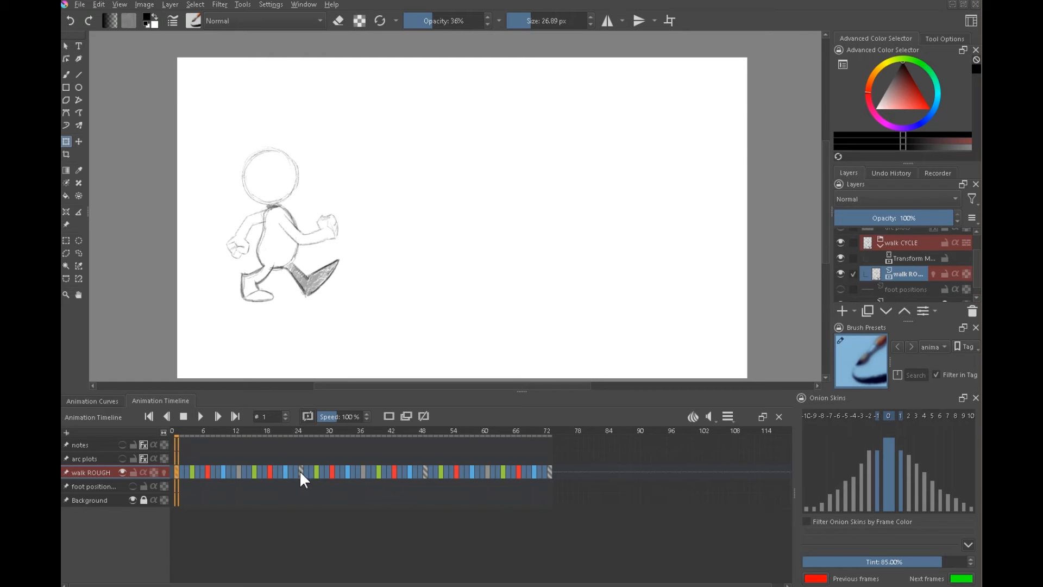
left_click(450, 491)
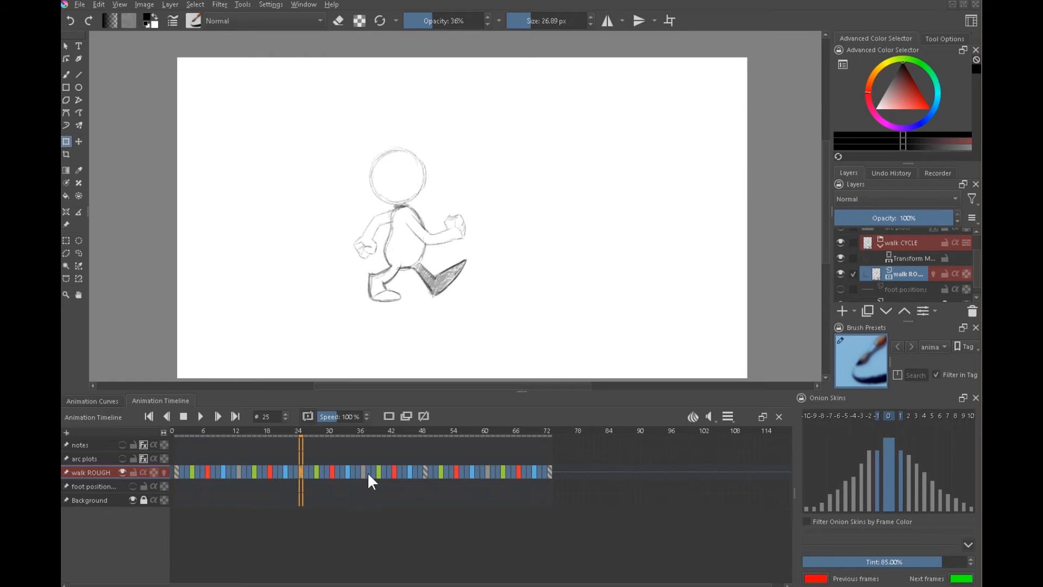
left_click(430, 476)
left_click(176, 471)
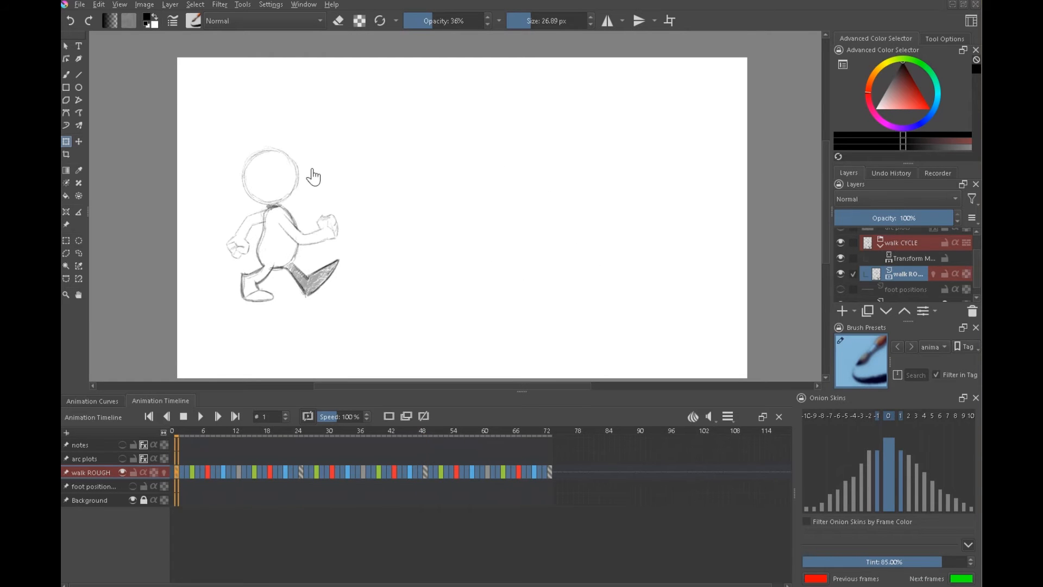
left_click_drag(285, 476, 549, 470)
left_click(175, 471)
- Switch to the freehand brush, zoom in on the character and enlarge the Layers and Brush Presets dockers
left_click_drag(908, 321, 909, 301)
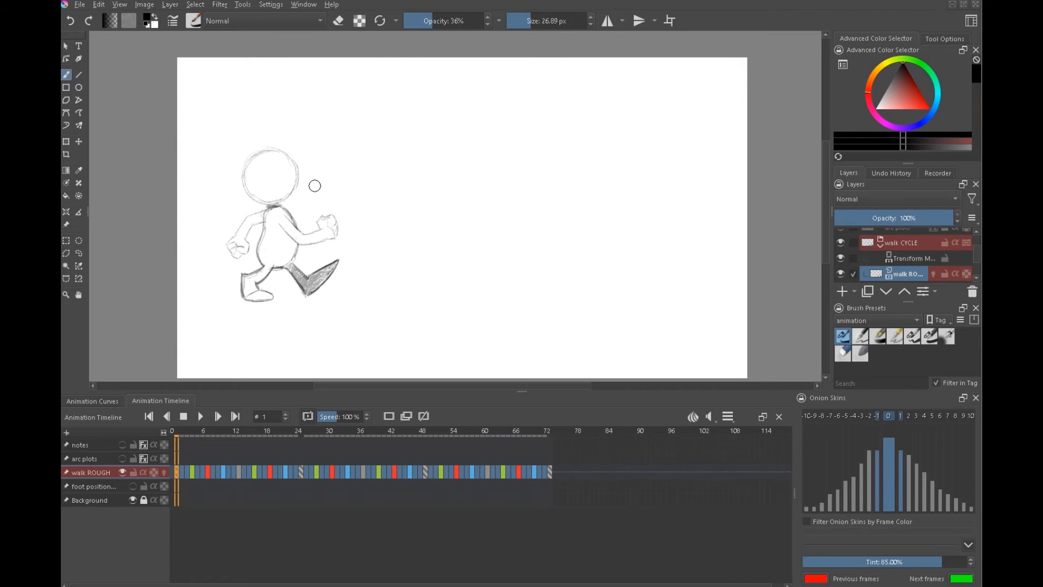
scroll(274, 276, "up", 2)
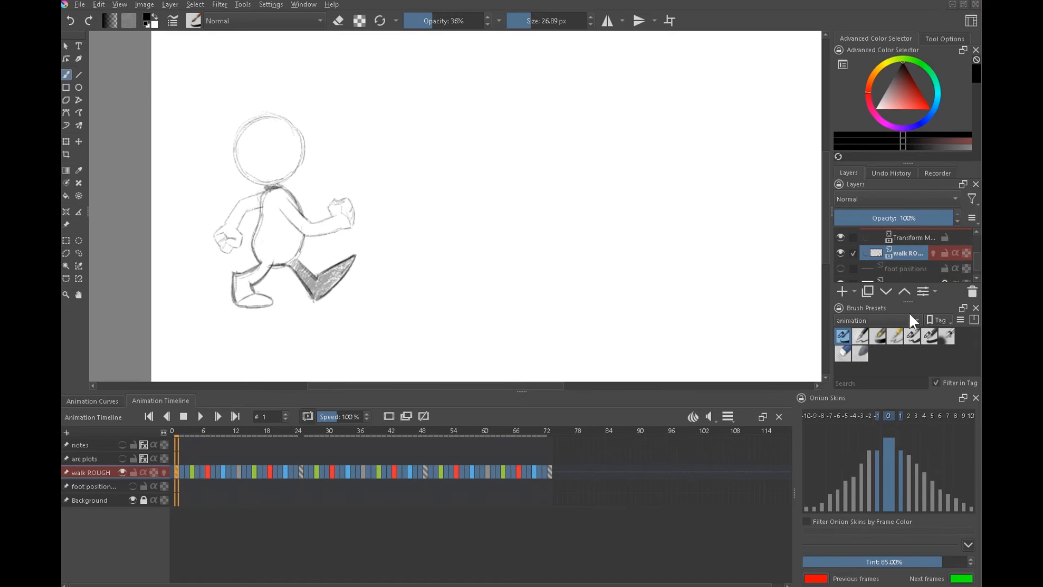
left_click_drag(908, 301, 907, 346)
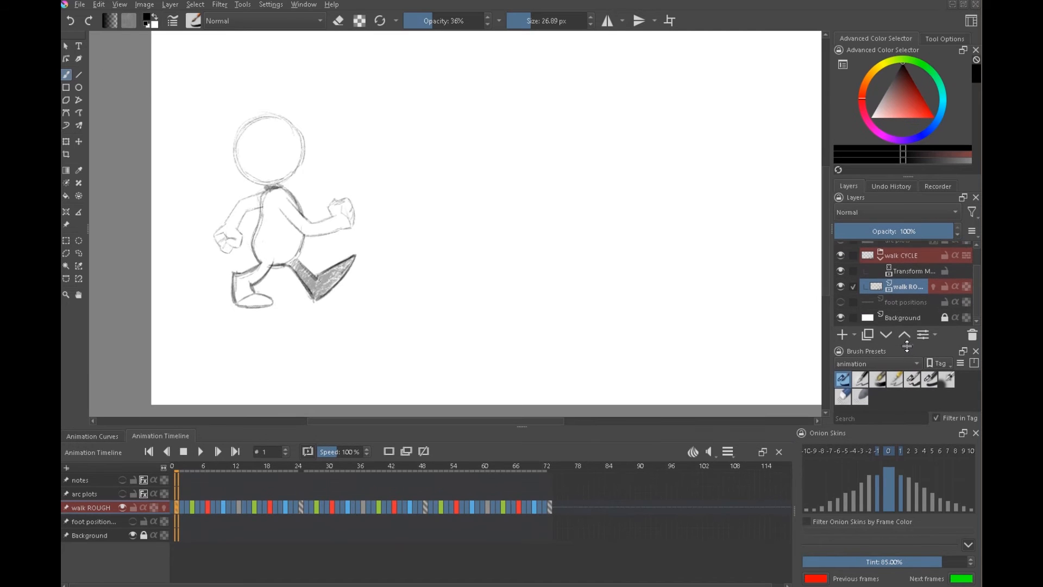
- Hide the transform mask in the walk CYCLE group, keeping the walk ROUGH layer active
left_click(840, 271)
left_click(839, 270)
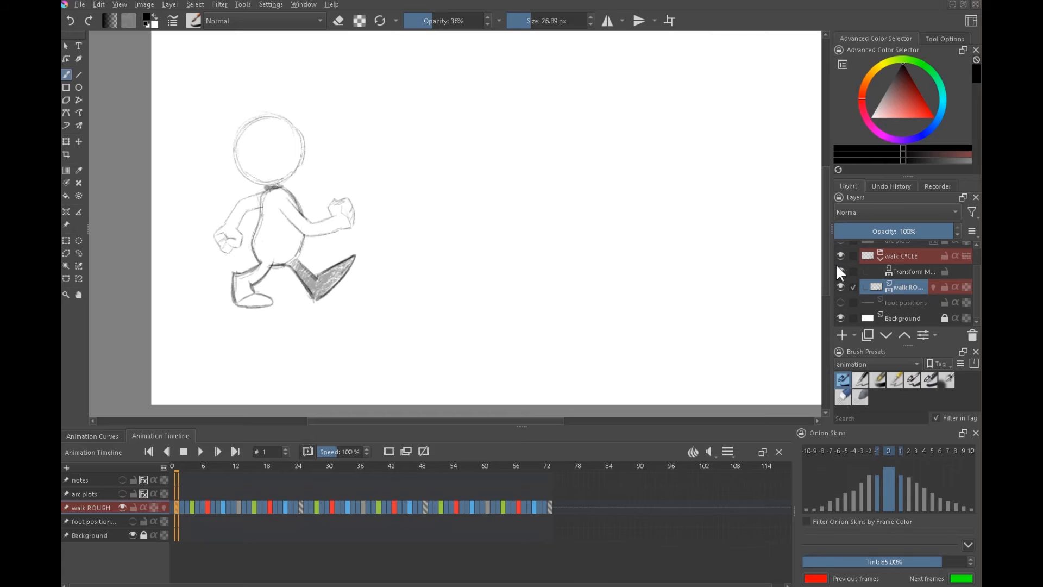
left_click(840, 268)
left_click(839, 270)
left_click(839, 272)
left_click(840, 272)
left_click(840, 270)
left_click(853, 286)
- Play back the walk in place, draw a small eye on the head in frame 1 and check its clones at frames 25 and 49
left_click(200, 450)
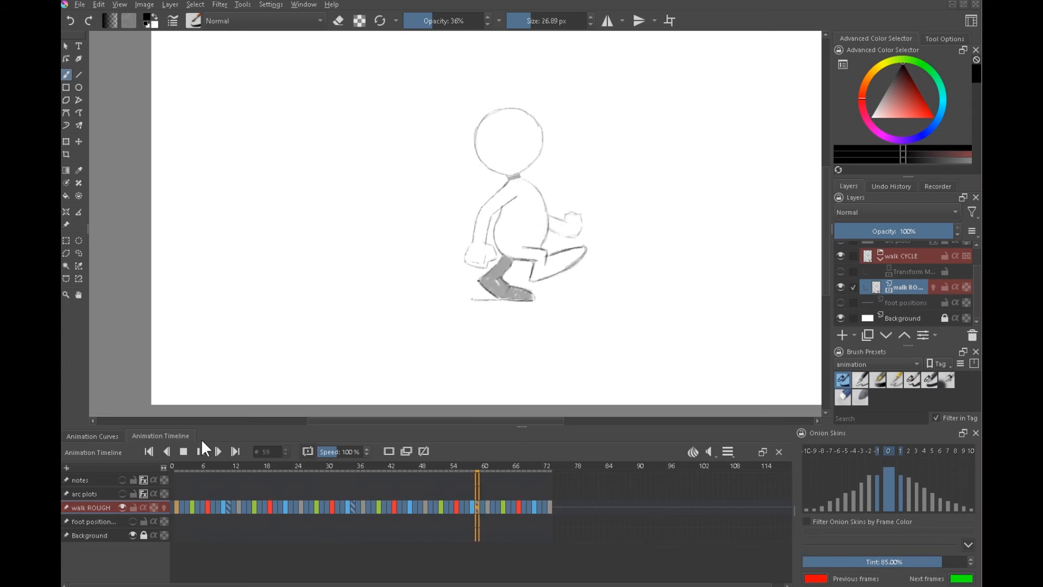
left_click(183, 451)
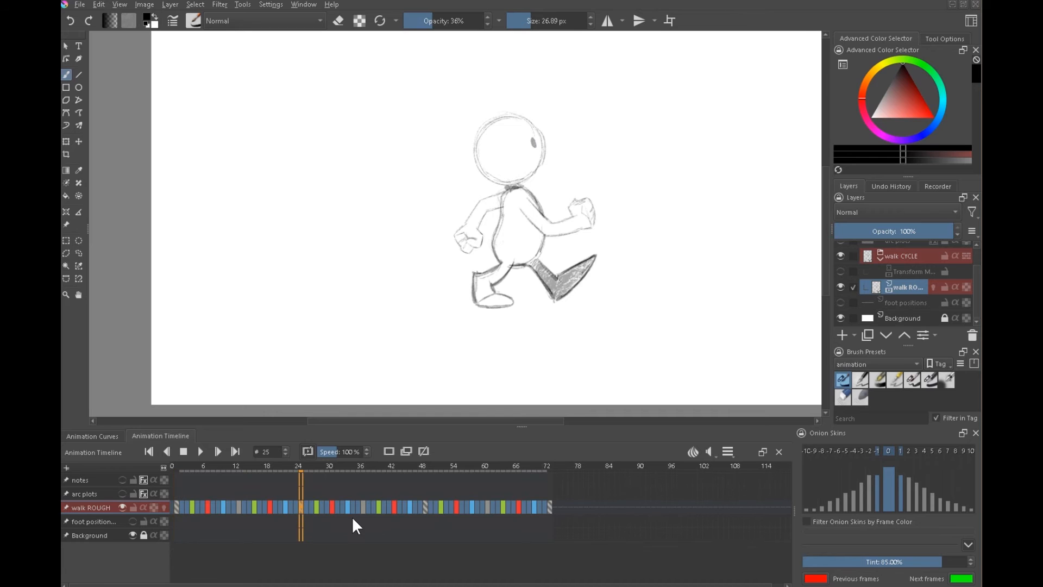
left_click(425, 509)
- Play back the walk and check the repeated pose at frame 49 for the eye
left_click(202, 451)
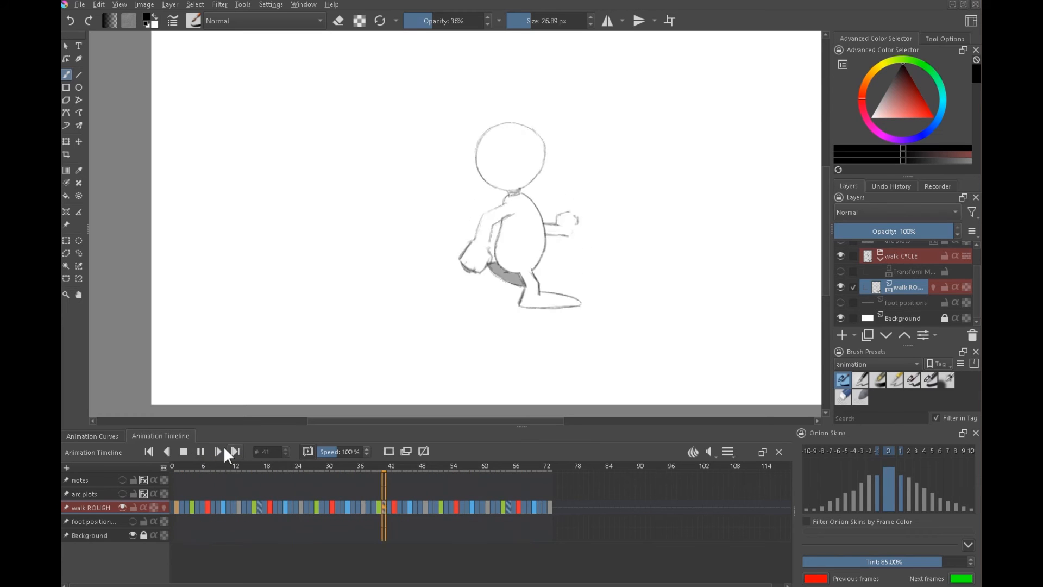
left_click(183, 456)
left_click(422, 507)
left_click(428, 511)
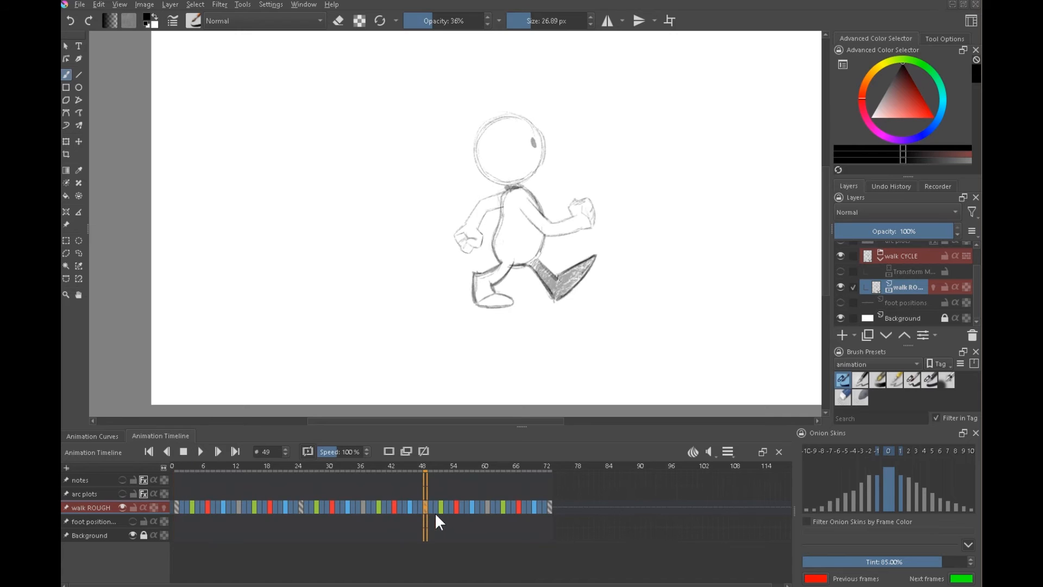
- Try a freehand selection beside the character on frame 1, clear it and toggle the transform mask on and off
left_click(177, 494)
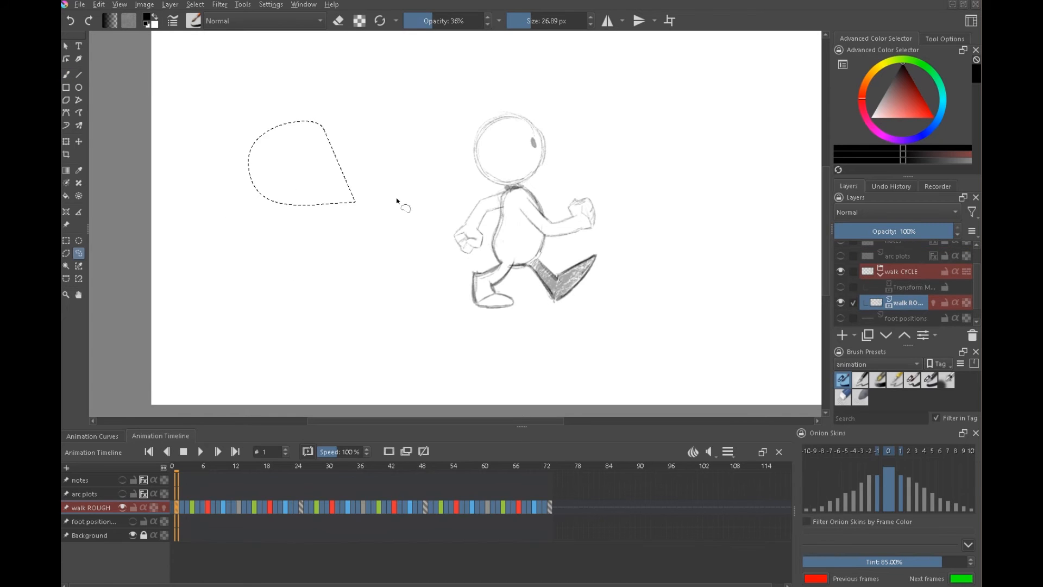
key("ctrl+shift+a")
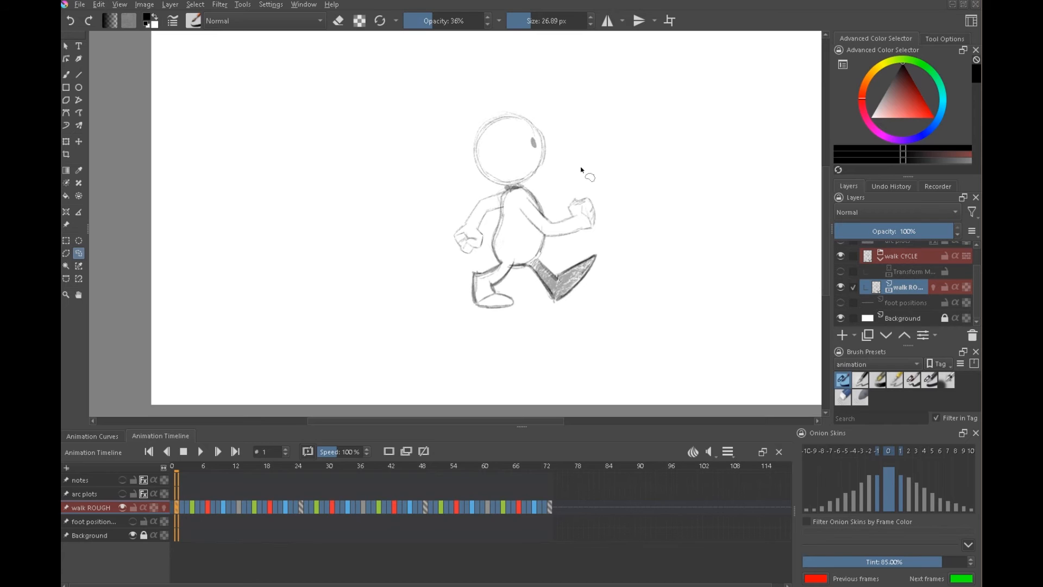
left_click(840, 272)
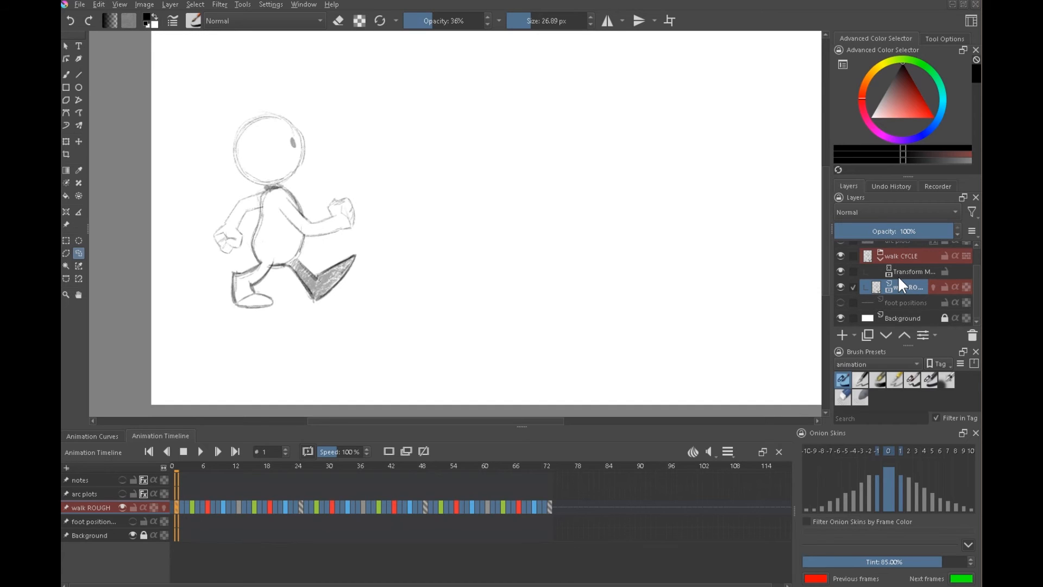
left_click(840, 271)
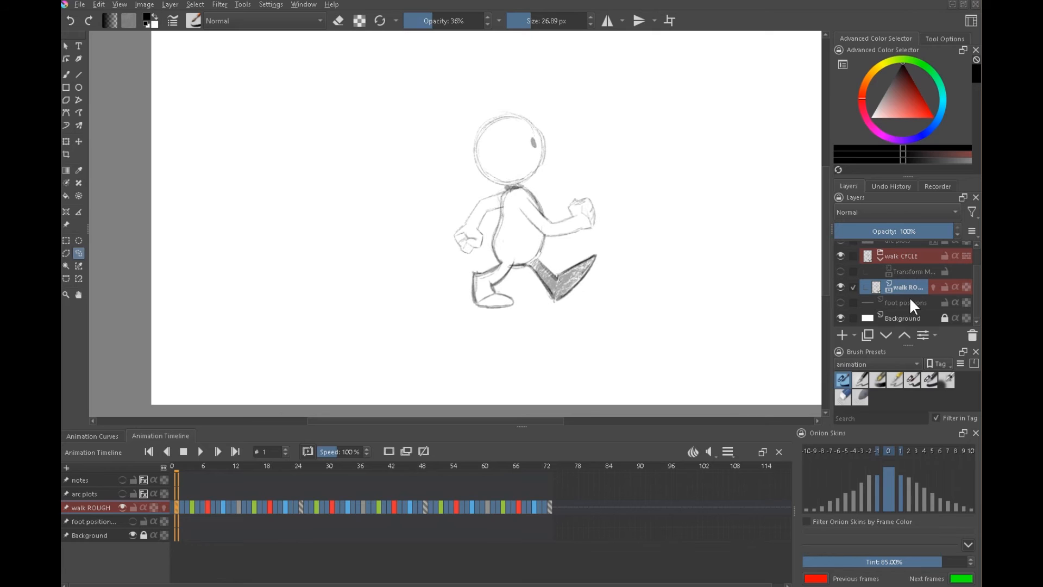
- Compare frames 1 and 2 up close and play back the walk in place with the mask hidden
scroll(603, 193, "up", 2)
key("Right")
left_click_drag(603, 193, 353, 142)
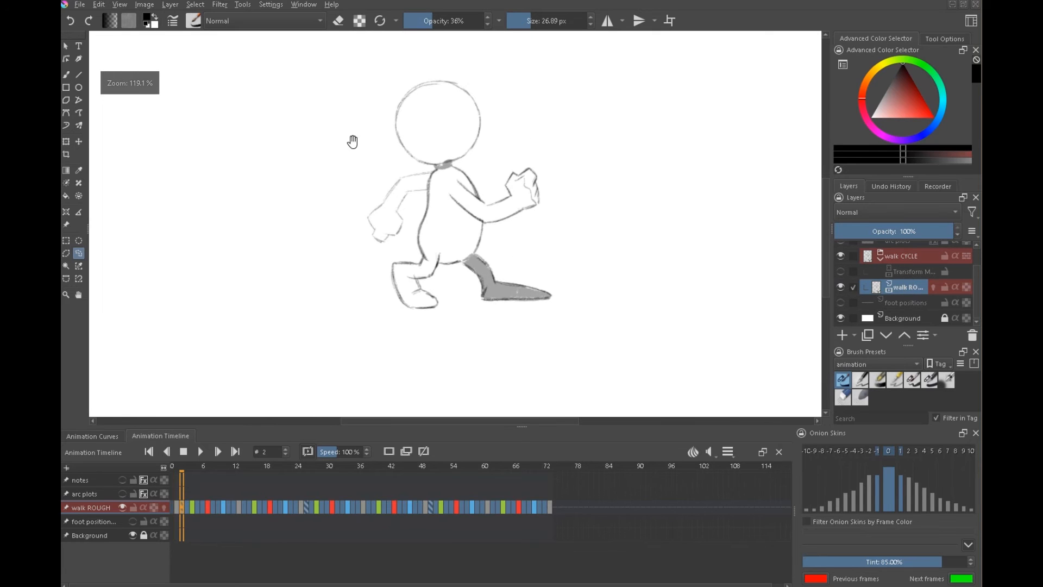
scroll(506, 236, "down", 3)
key("Left")
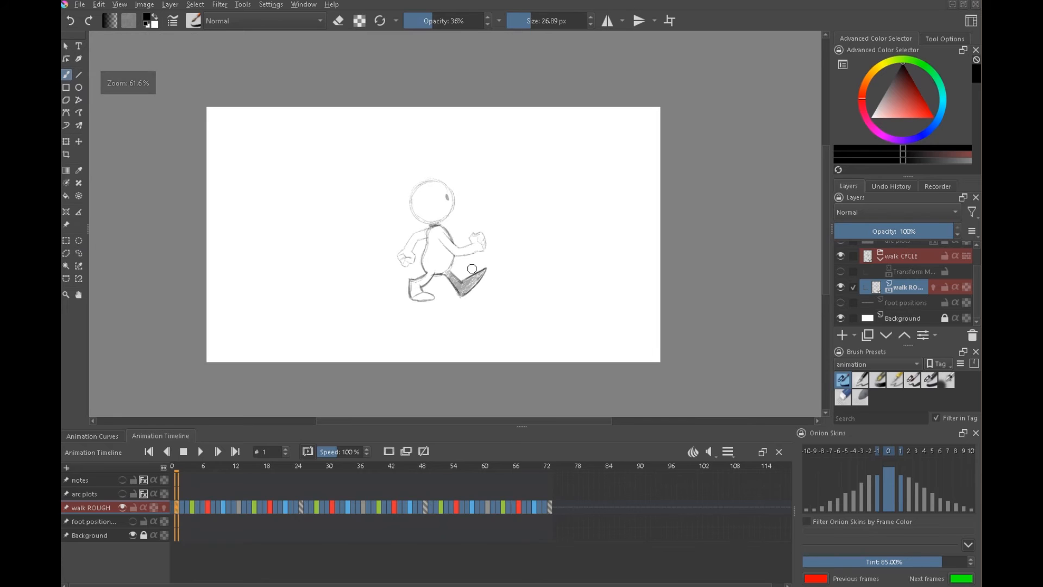
left_click(198, 451)
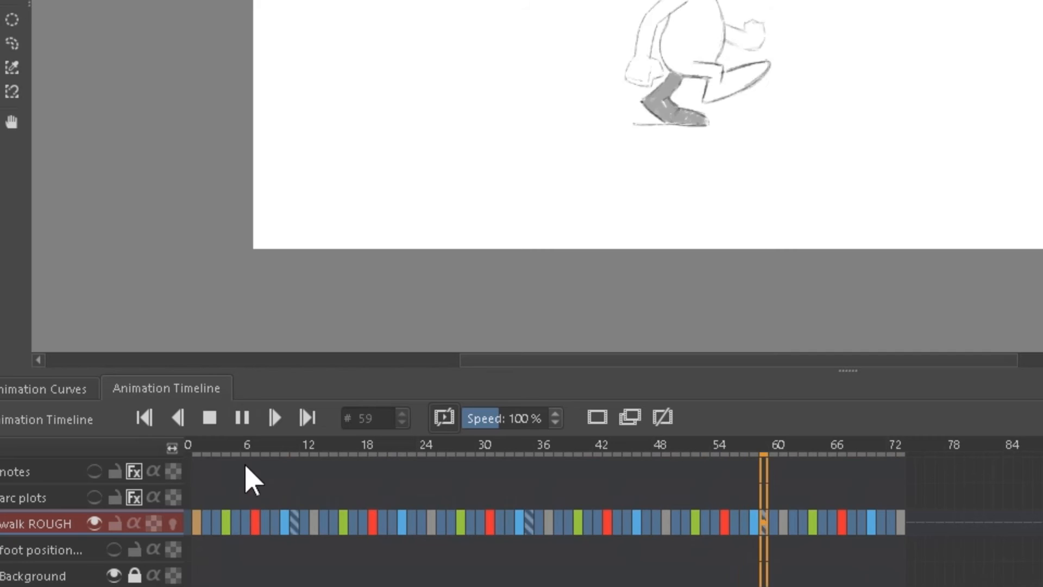
left_click(201, 451)
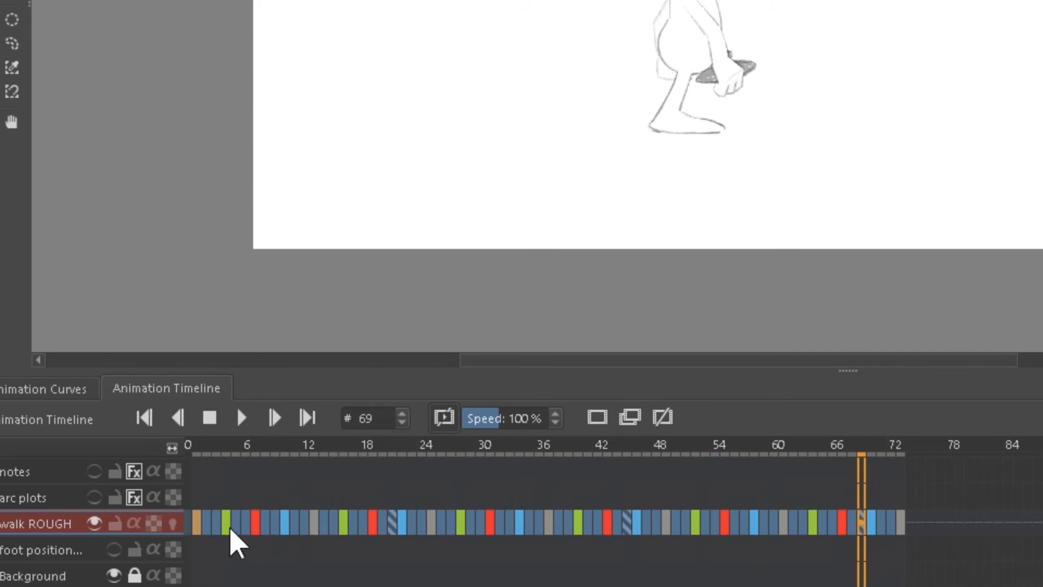
- Check the matching cloned drawings at frames 7, 31 and 55, at 19, 43 and 67, and at frame 10
left_click(208, 509)
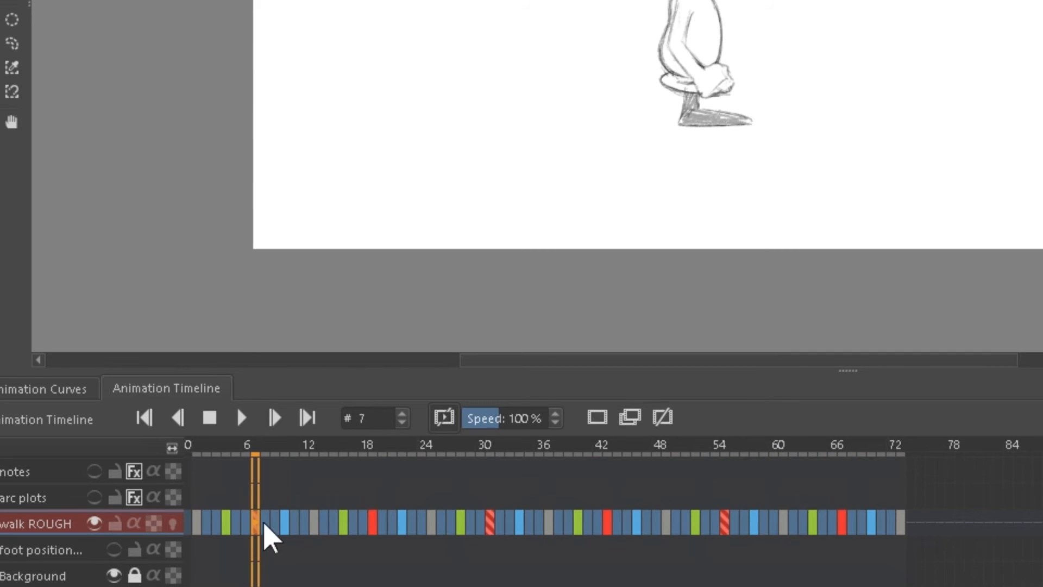
left_click(491, 523)
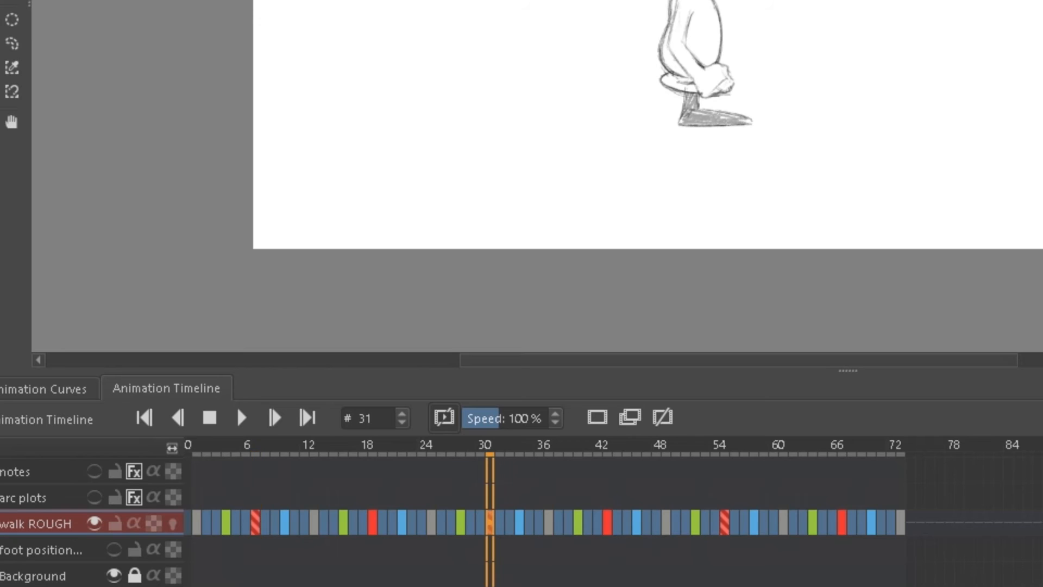
left_click(725, 532)
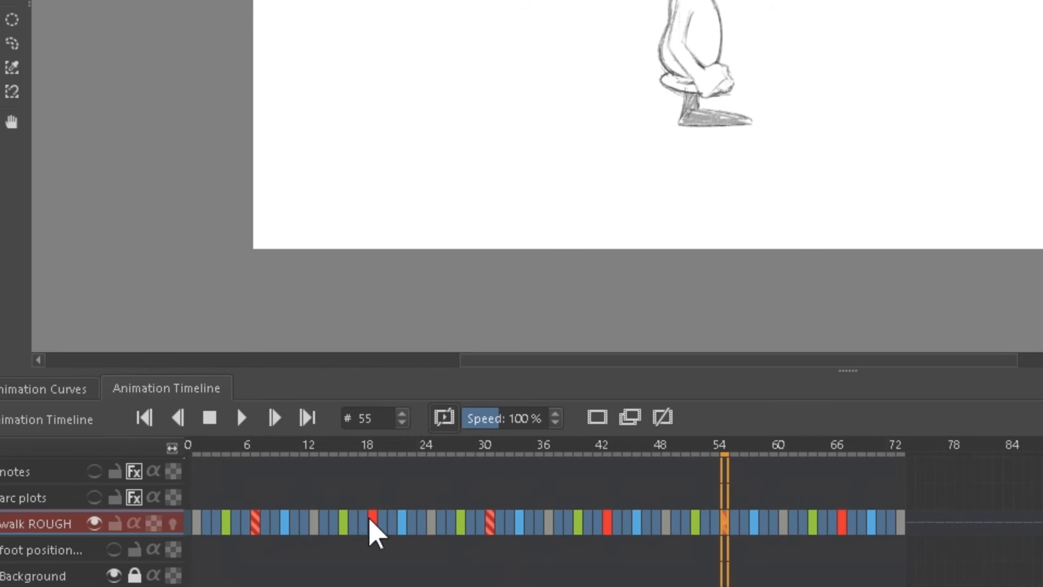
left_click(373, 529)
left_click(610, 530)
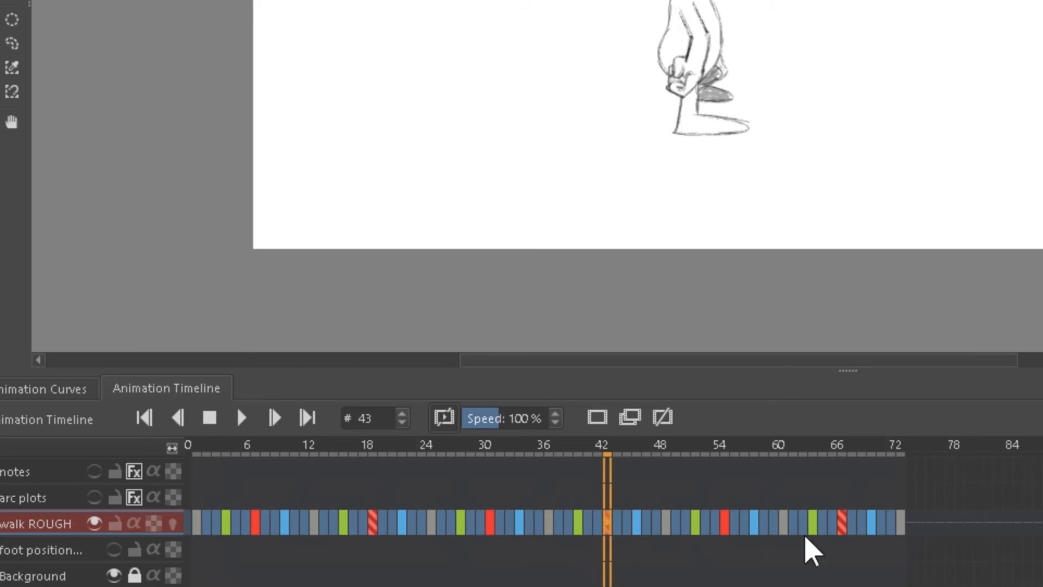
left_click(844, 524)
left_click(284, 523)
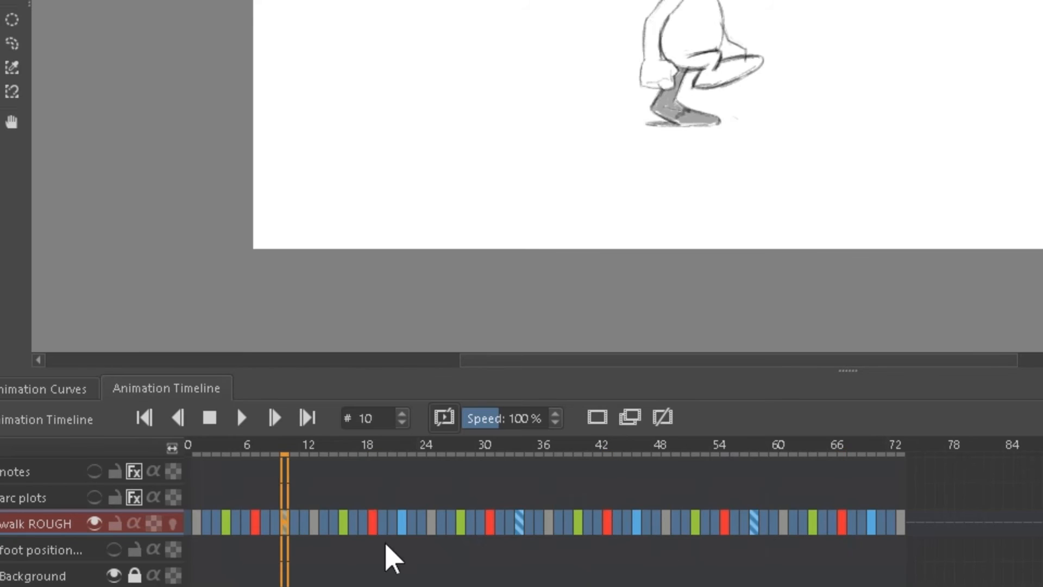
- Highlight the clones of frame 4 on the walk ROUGH layer and examine that frame's drawing up close
left_click(232, 524)
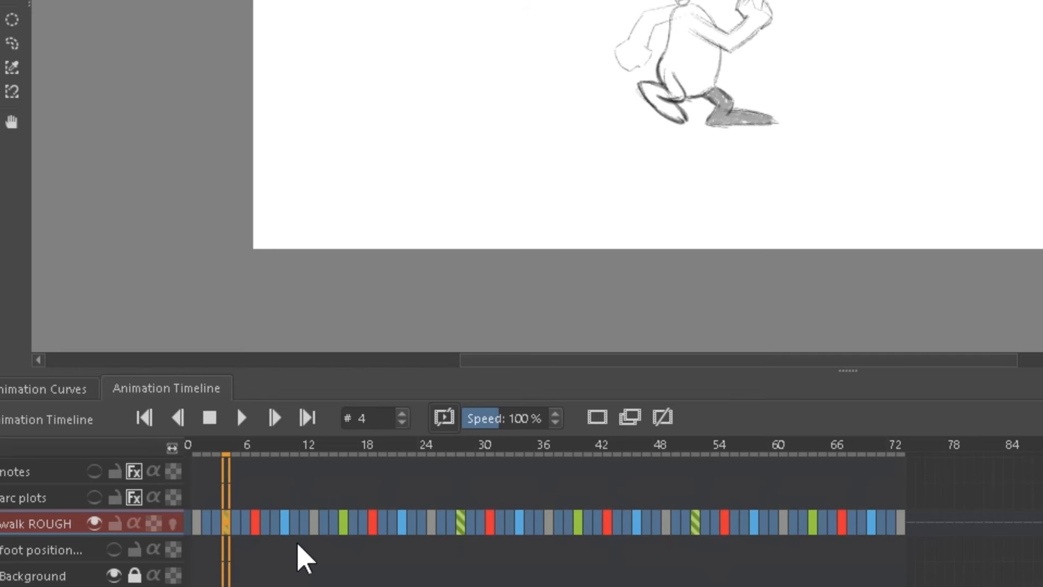
left_click_drag(721, 54, 825, 3)
mouse_move(936, 30)
left_mouse_down()
mouse_move(978, 56)
mouse_move(1023, 52)
left_mouse_up()
left_click_drag(1023, 152, 996, 143)
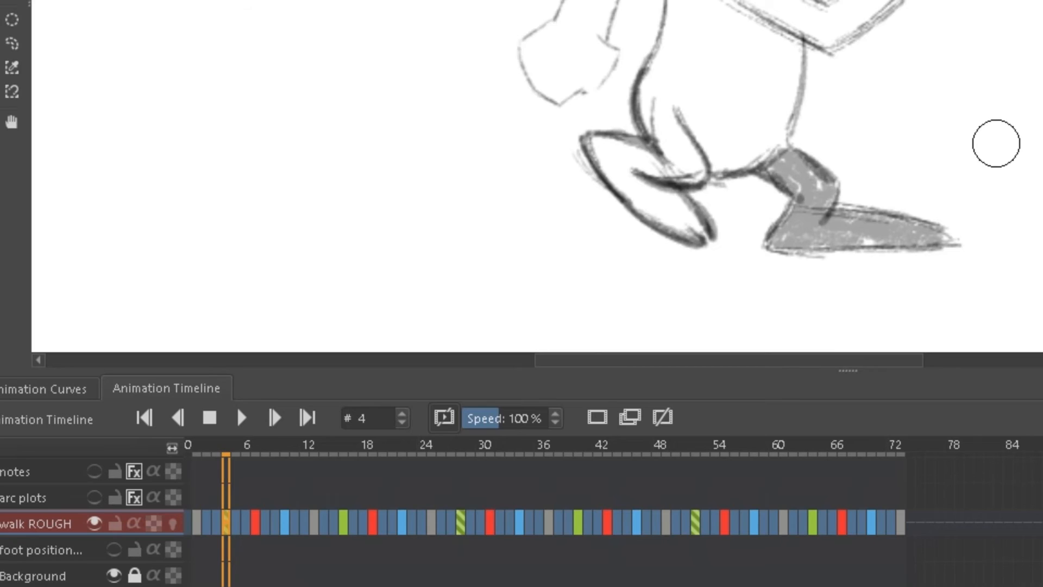
left_click_drag(1032, 98, 744, 212)
left_click_drag(1041, 143, 842, 96)
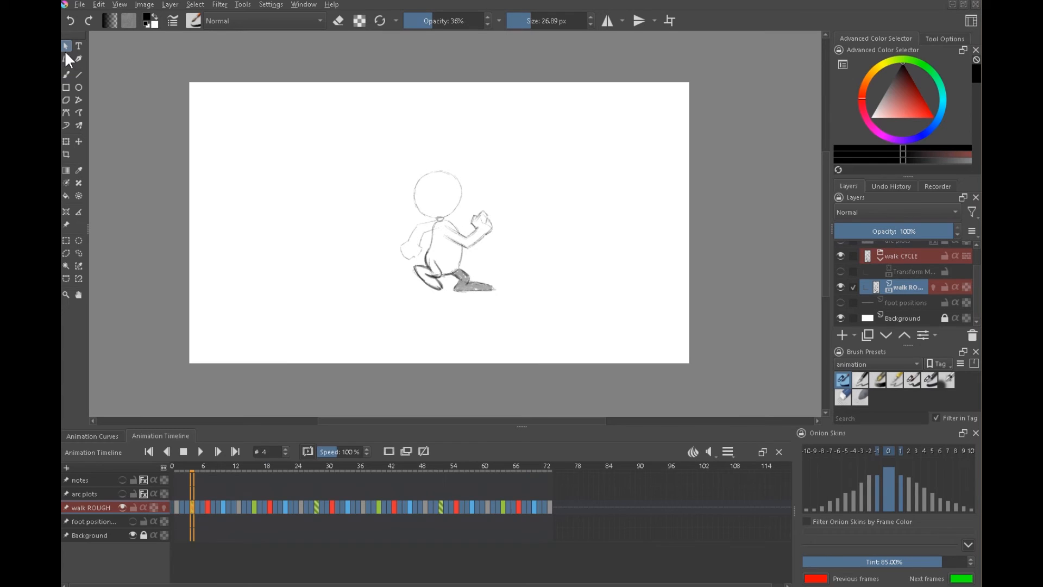
- Return to frame 1, show and select the transform mask in the walk CYCLE group, and activate the Transform tool on it
left_click(194, 522)
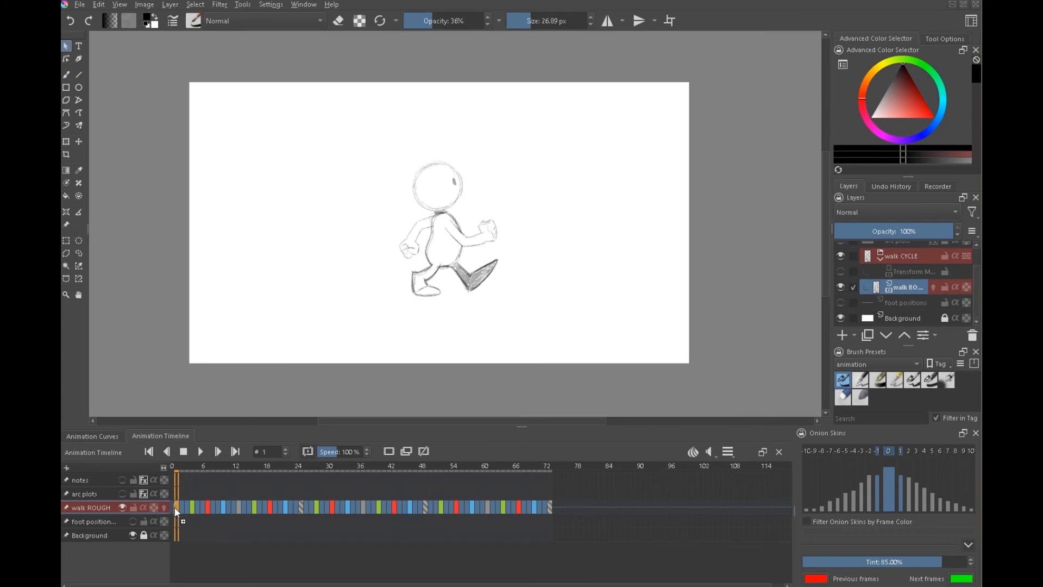
left_click(879, 259)
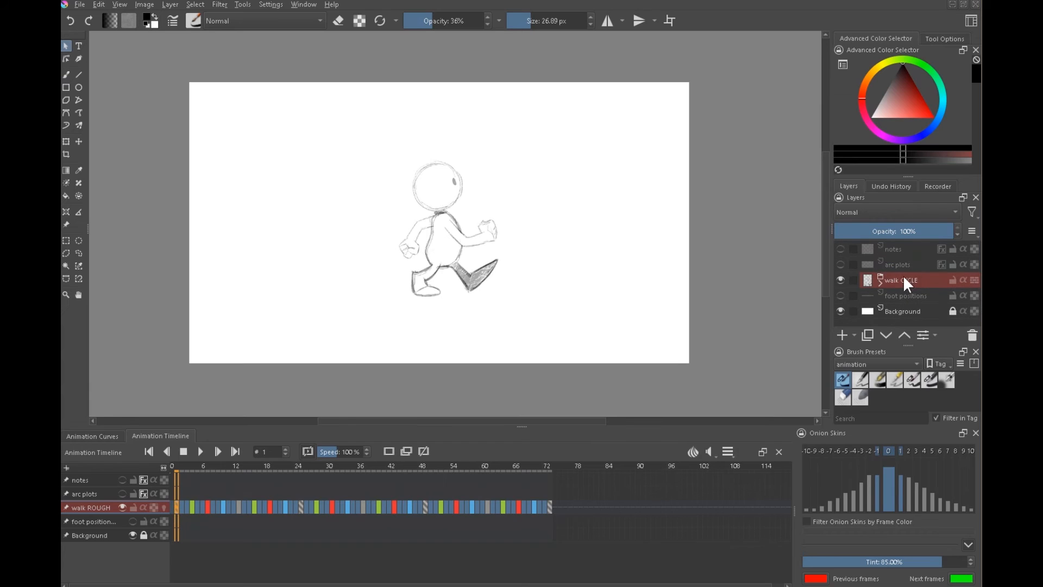
left_click(896, 279)
left_click(878, 280)
left_click(882, 296)
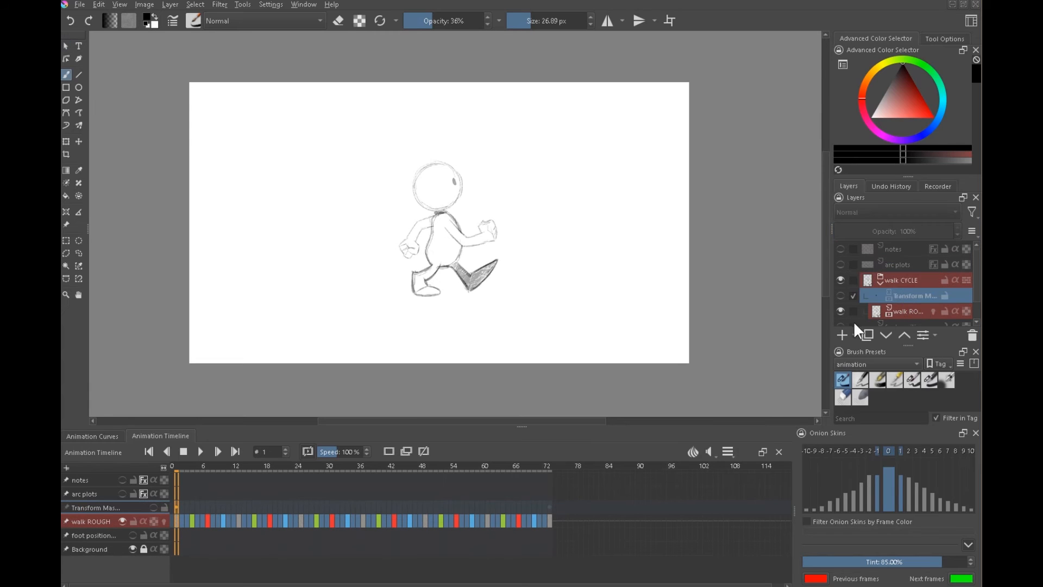
left_click(67, 141)
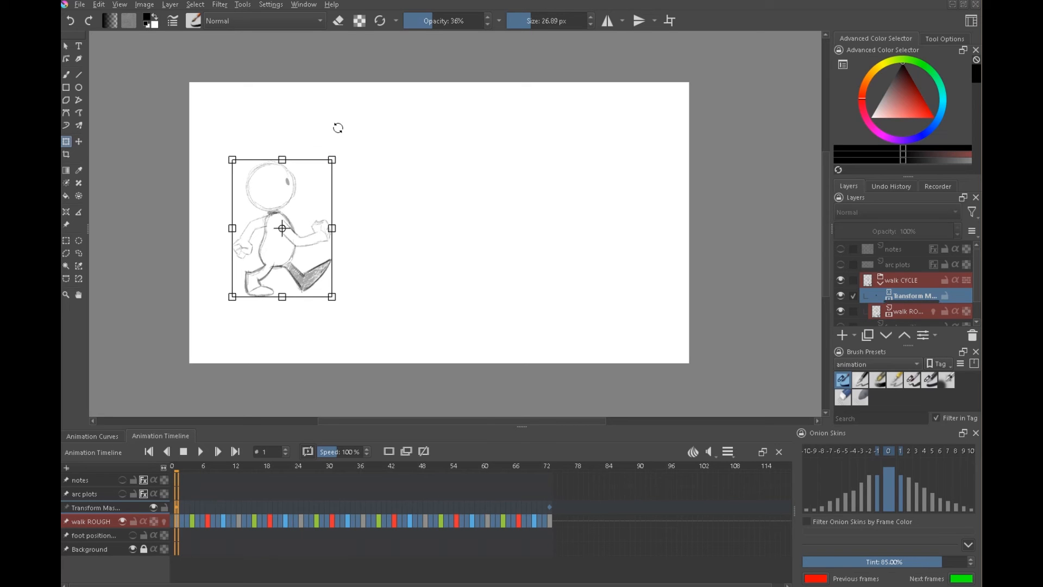
left_click(70, 45)
left_click(80, 5)
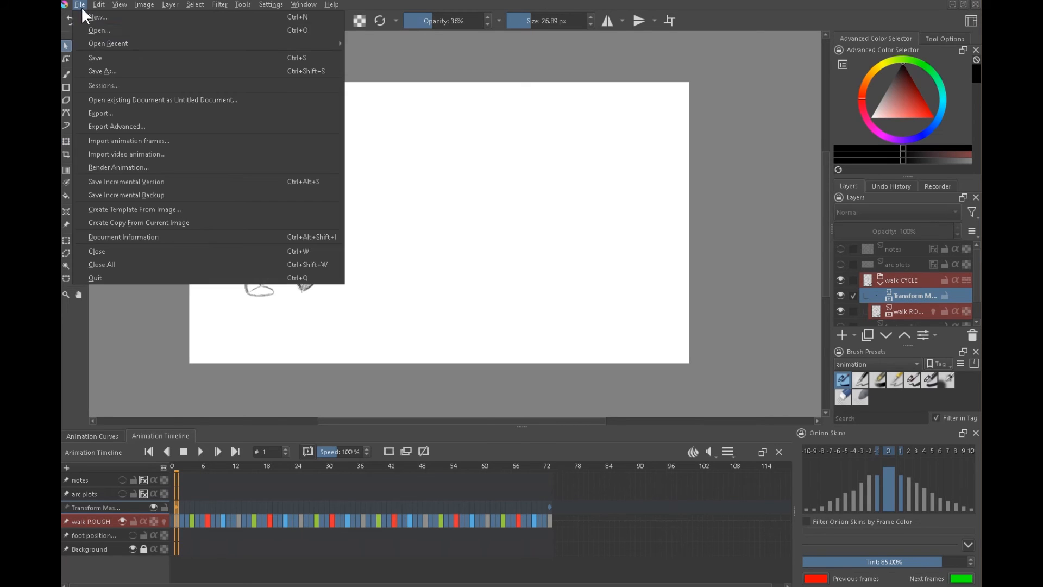
left_click(102, 71)
left_click(227, 90)
left_click_drag(204, 557, 213, 556)
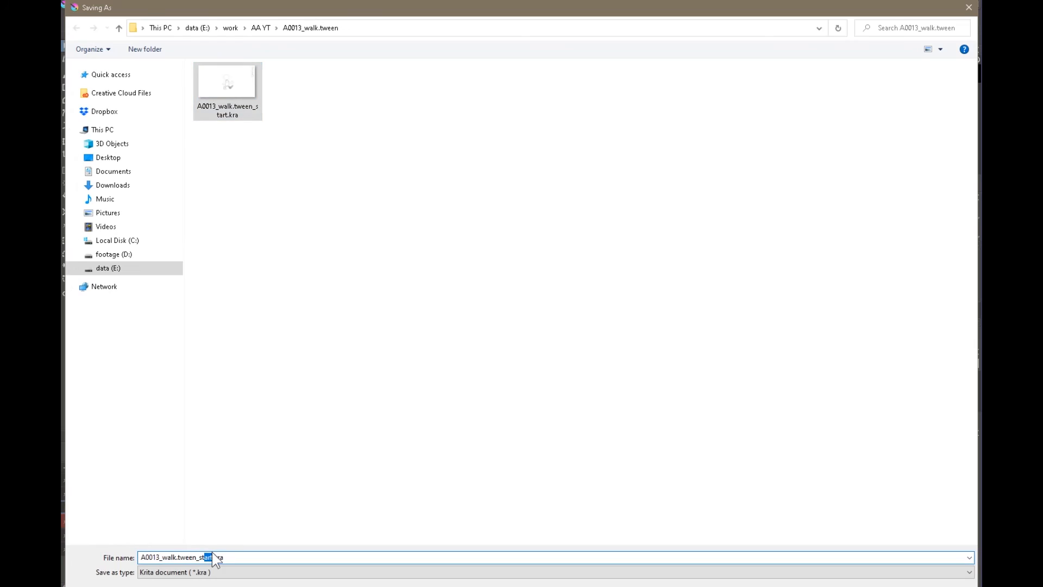
key("Escape")
- Try scaling the character down to a small figure at frame 1 through the transform mask and play back the walk
left_click(66, 141)
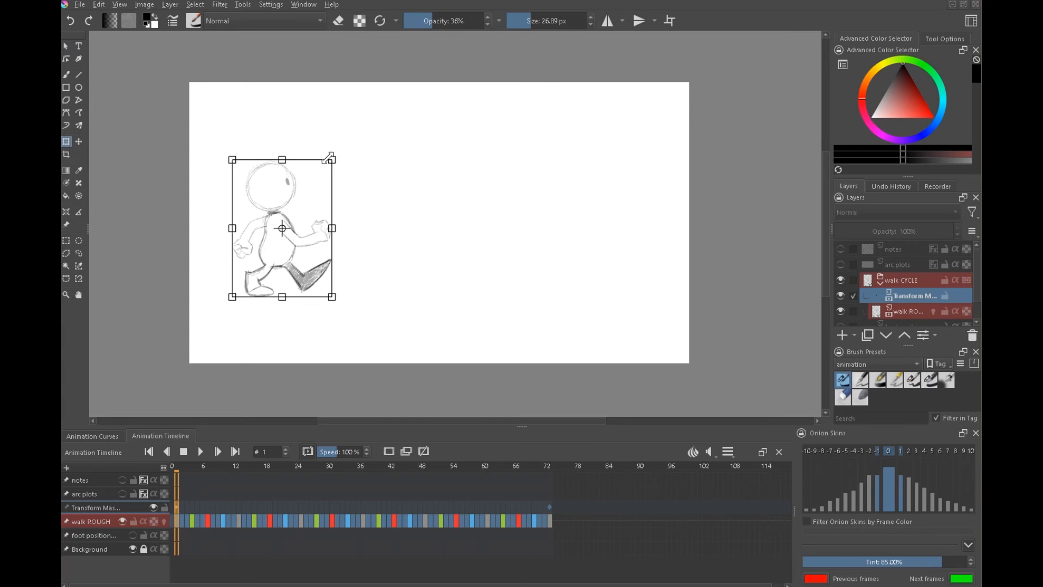
left_click_drag(329, 157, 288, 218)
left_click_drag(263, 274, 298, 230)
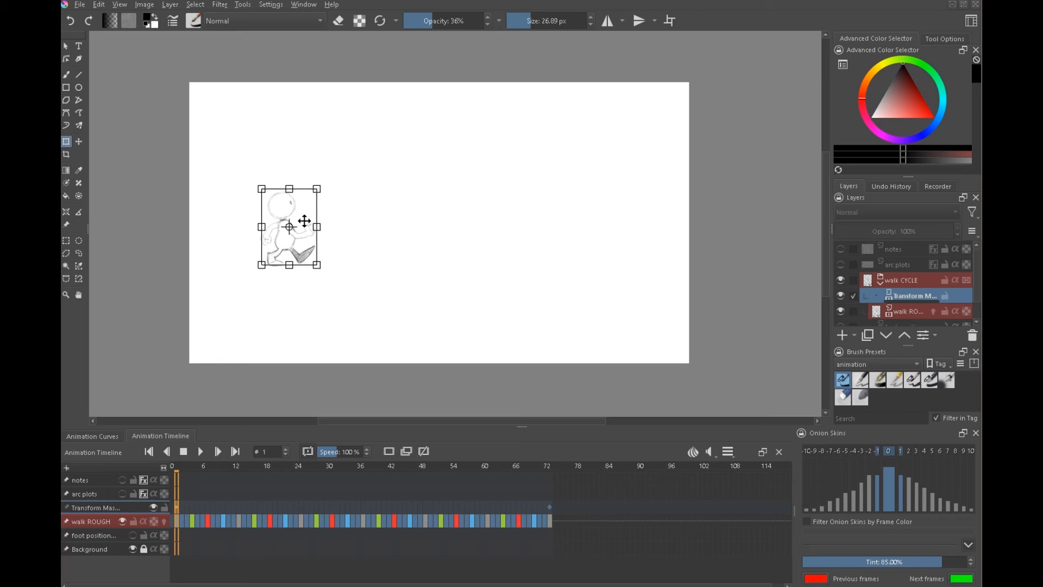
left_click_drag(317, 188, 292, 224)
key("Return")
left_click(201, 451)
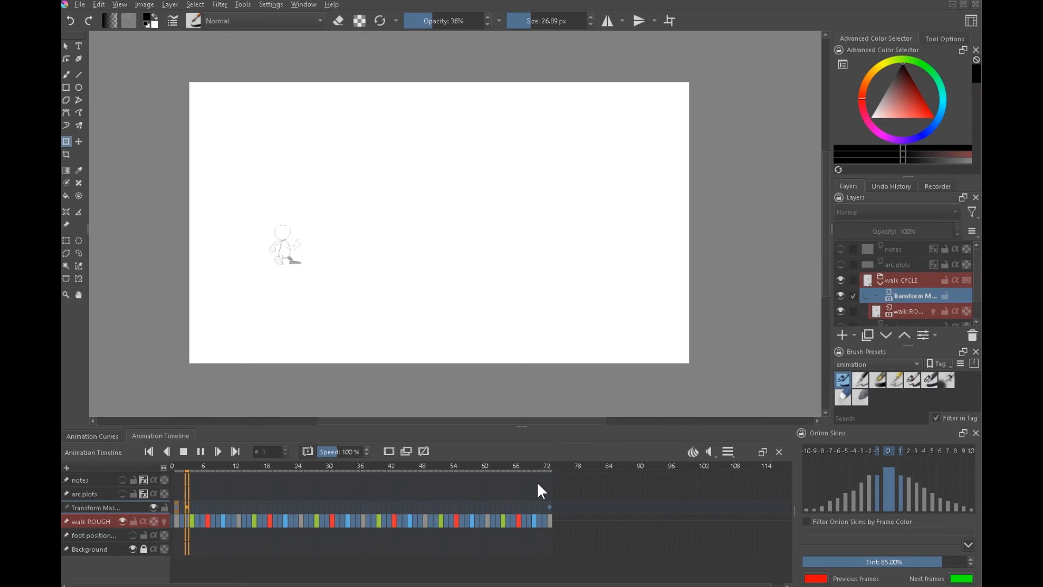
left_click(201, 449)
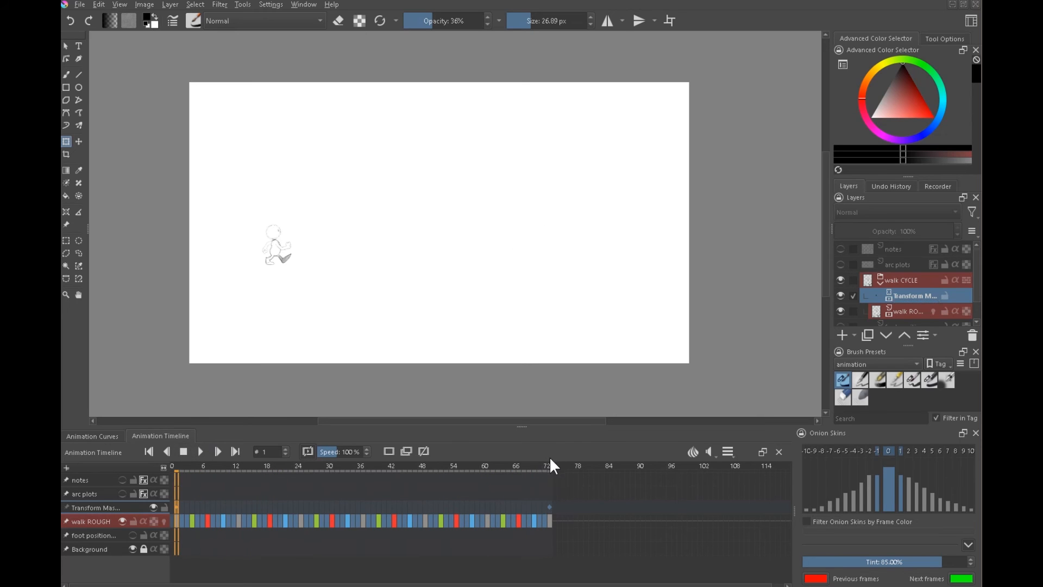
- Remove the transform mask's keyframe at frame 73 and return to frame 1
left_click(549, 507)
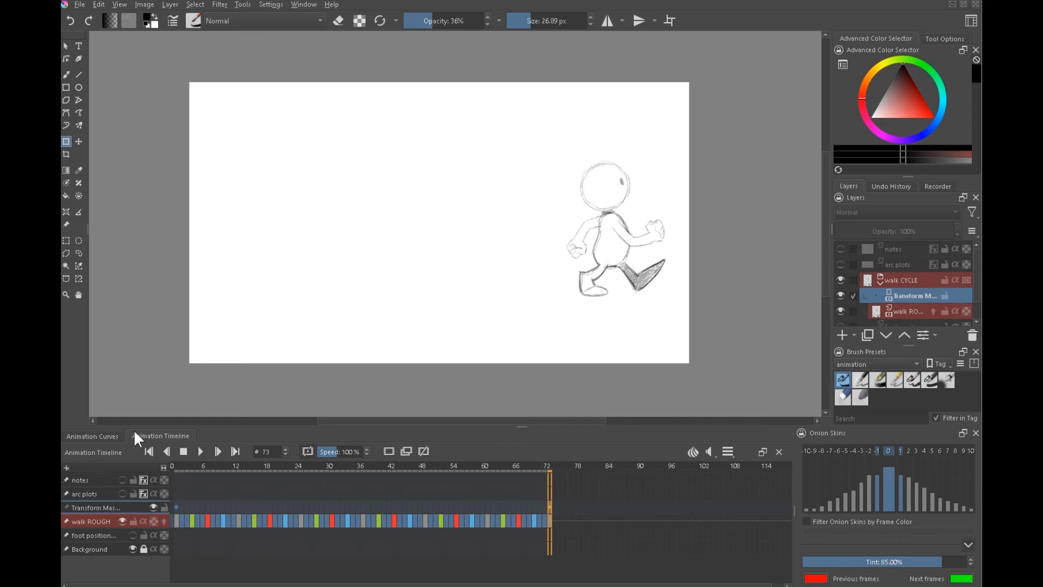
left_click(92, 436)
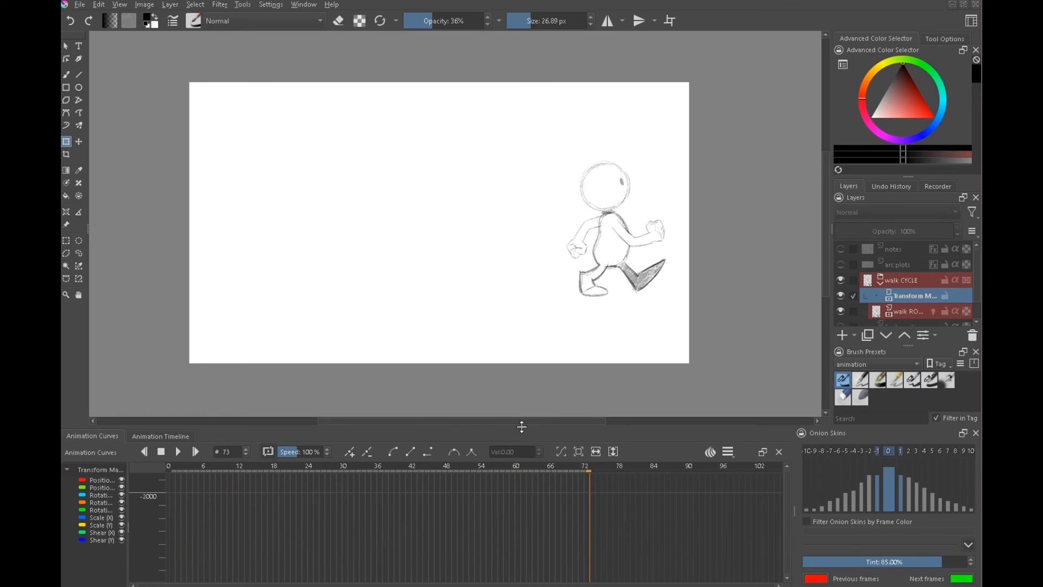
left_click_drag(521, 427, 522, 357)
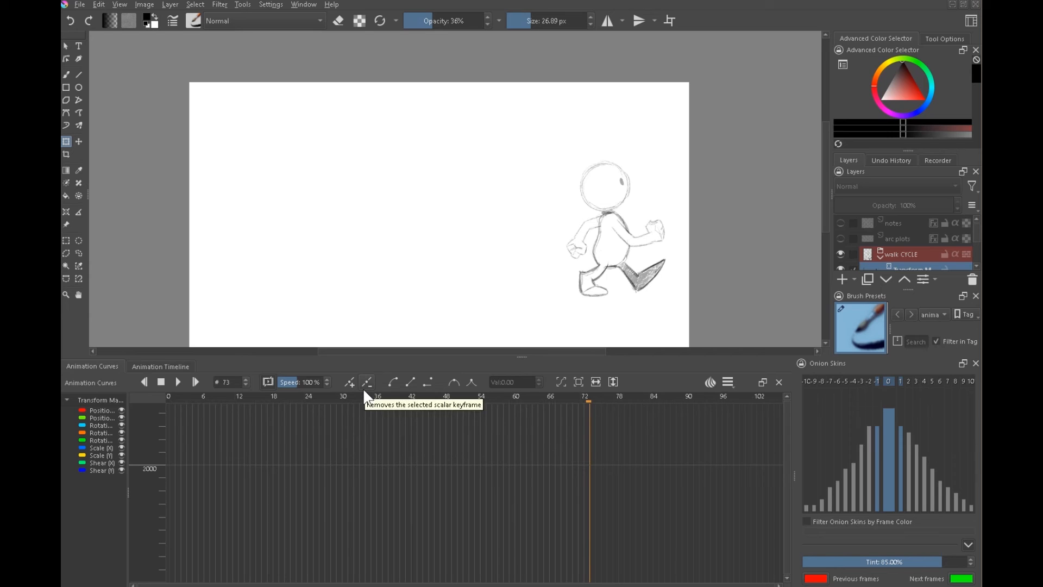
left_click(152, 366)
left_click(182, 423)
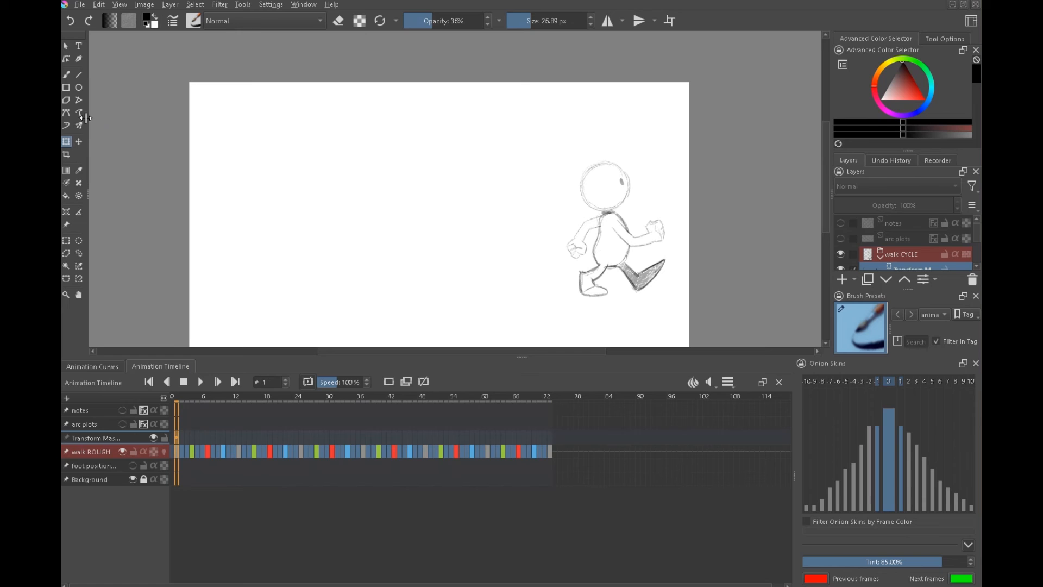
- Play back the scaled-down walk and examine the line quality of the small character up close at frame 1
left_click(74, 142)
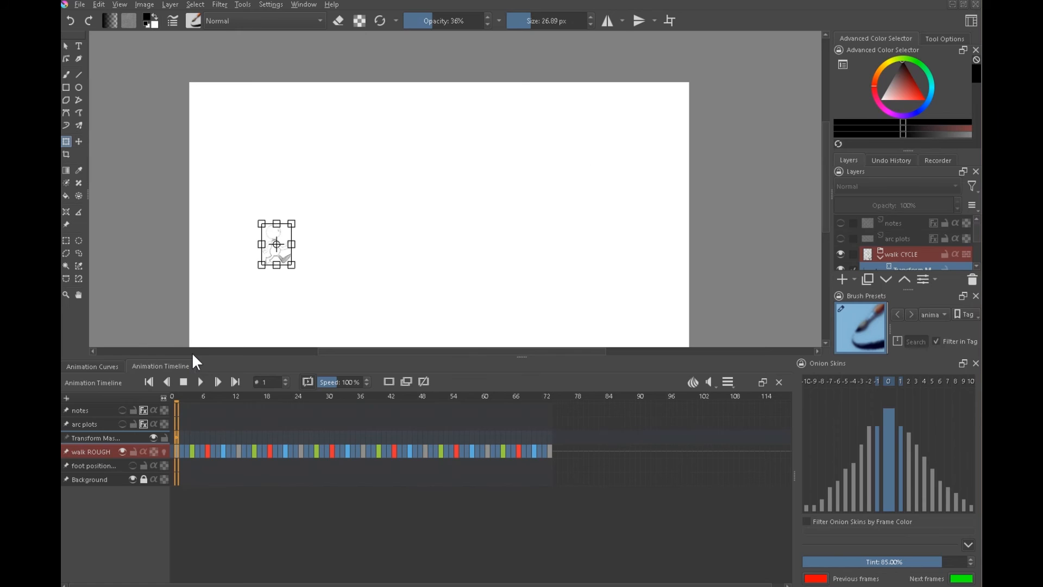
left_click(66, 46)
left_click(201, 383)
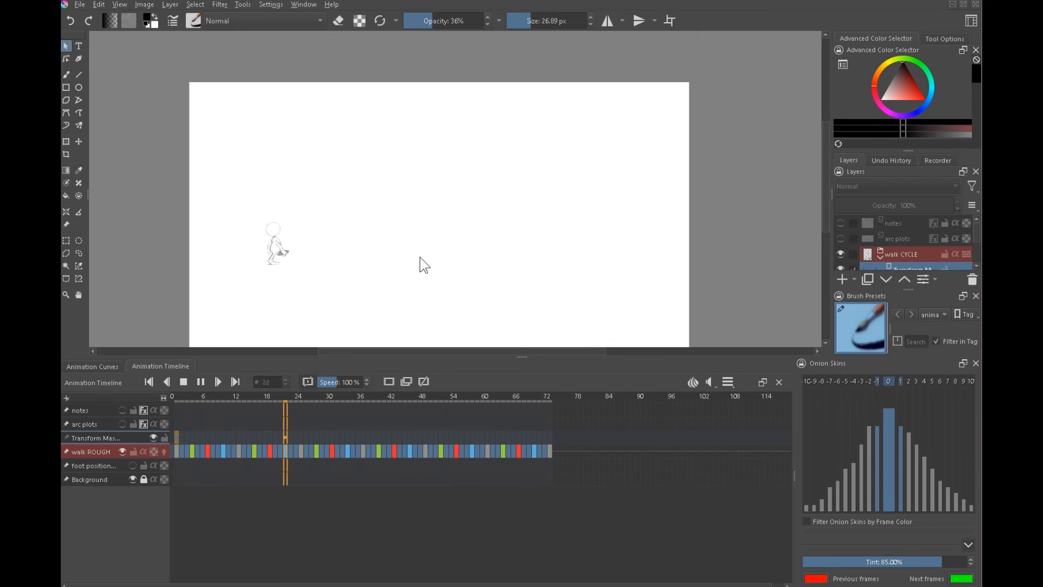
left_click(183, 382)
left_click_drag(430, 309, 429, 280)
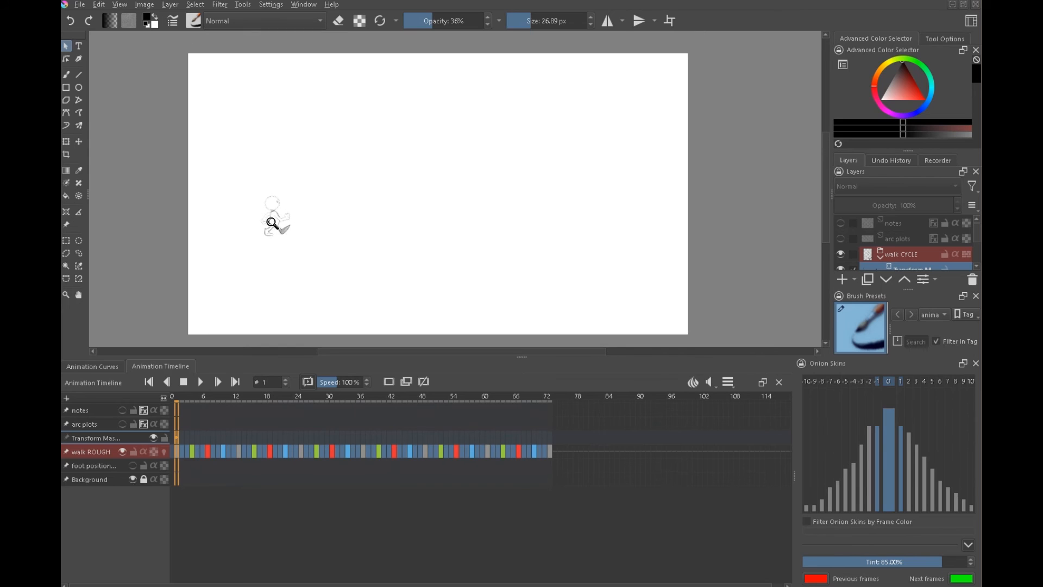
left_click_drag(272, 220, 415, 126)
left_click_drag(304, 222, 365, 180)
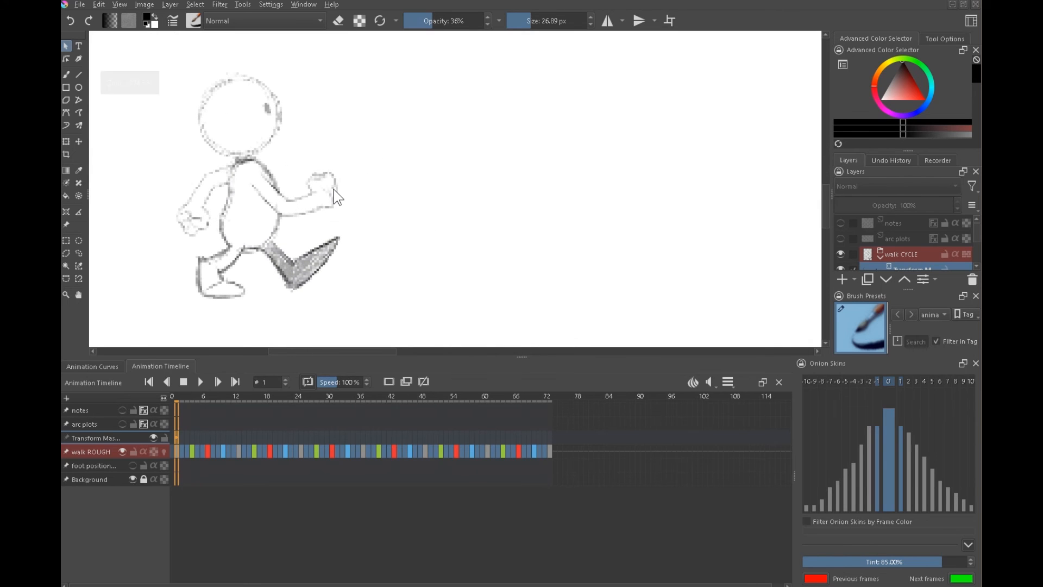
left_click_drag(523, 200, 360, 320)
left_click_drag(554, 243, 400, 253)
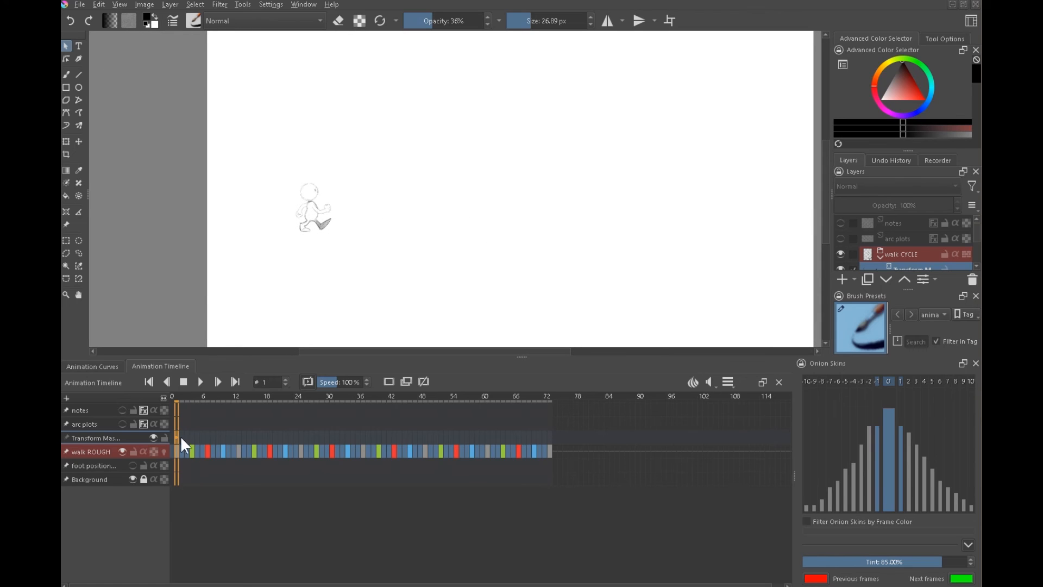
- Try enlarging the small character at frame 1 through the transform mask, and undo back to the mask with its frame 73 keyframe
left_click(66, 141)
left_click_drag(333, 178, 429, 95)
key("Return")
mouse_move(356, 254)
left_mouse_down()
mouse_move(492, 145)
mouse_move(379, 273)
left_mouse_up()
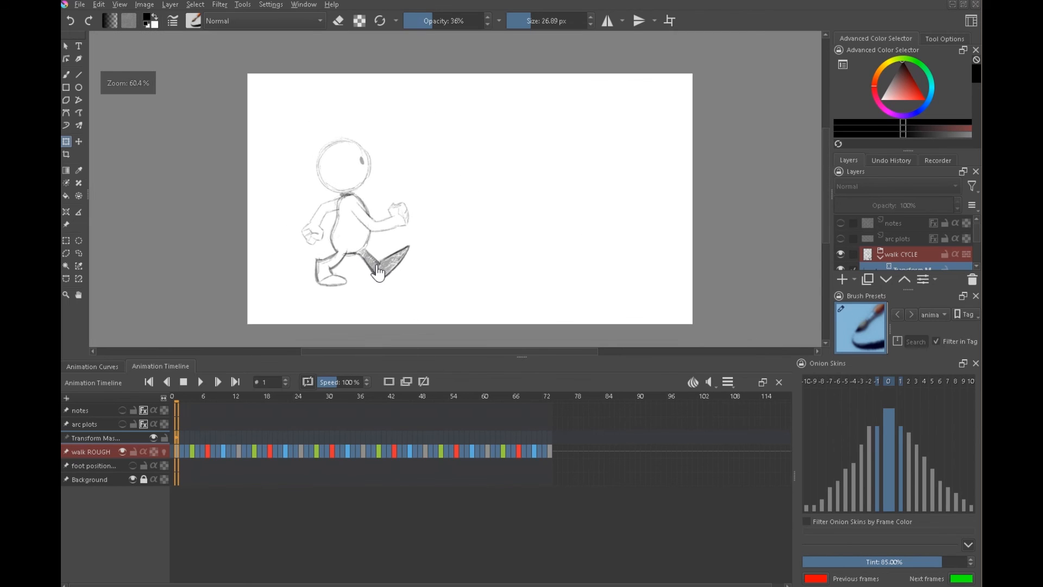
key("ctrl+z")
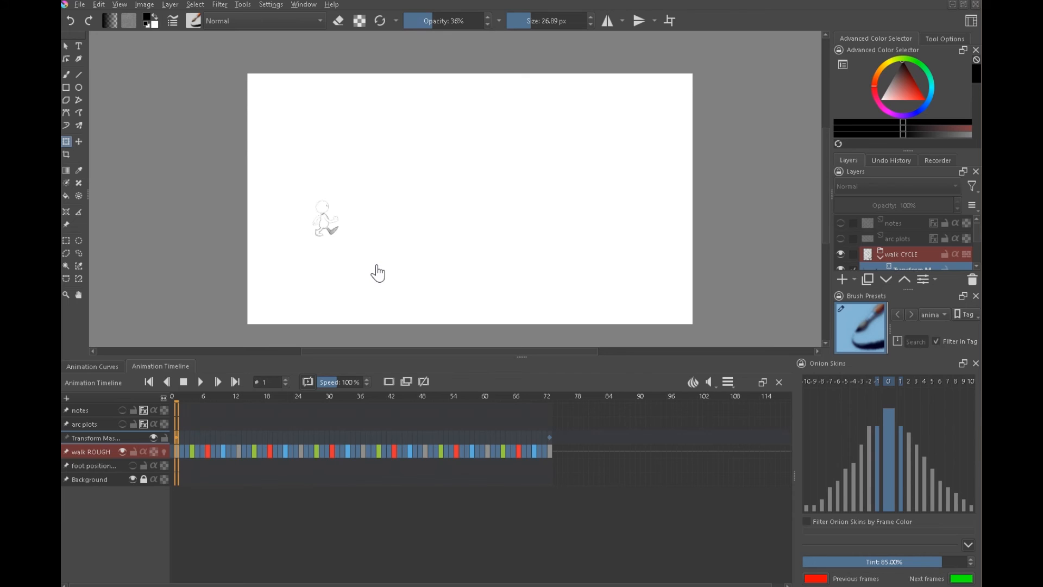
- Hide the transform mask to view the original frame 1 drawing, show the mask again and play back the travelling walk
left_click_drag(976, 234, 977, 249)
left_click(841, 230)
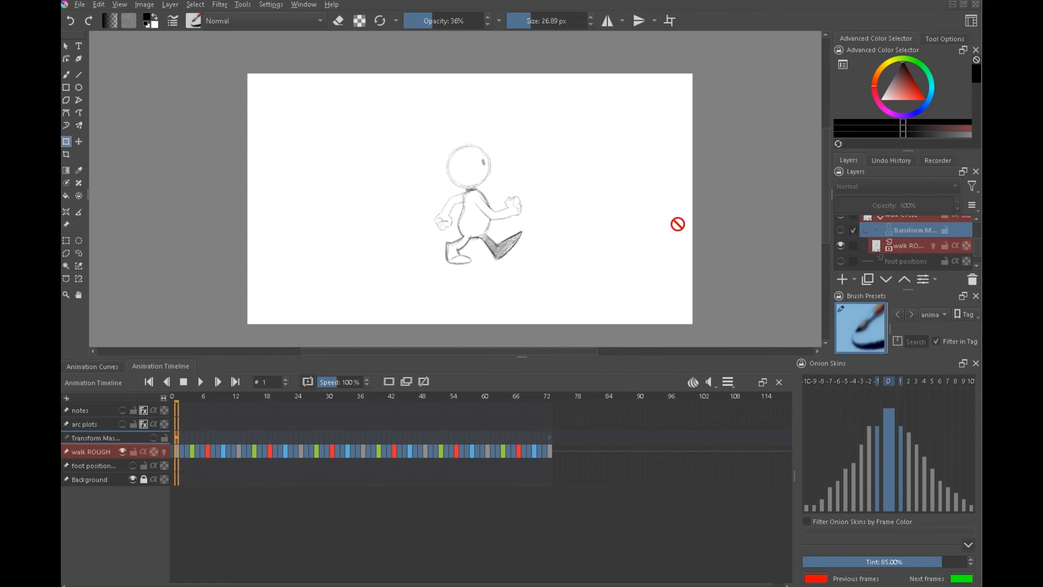
left_click_drag(474, 227, 562, 199)
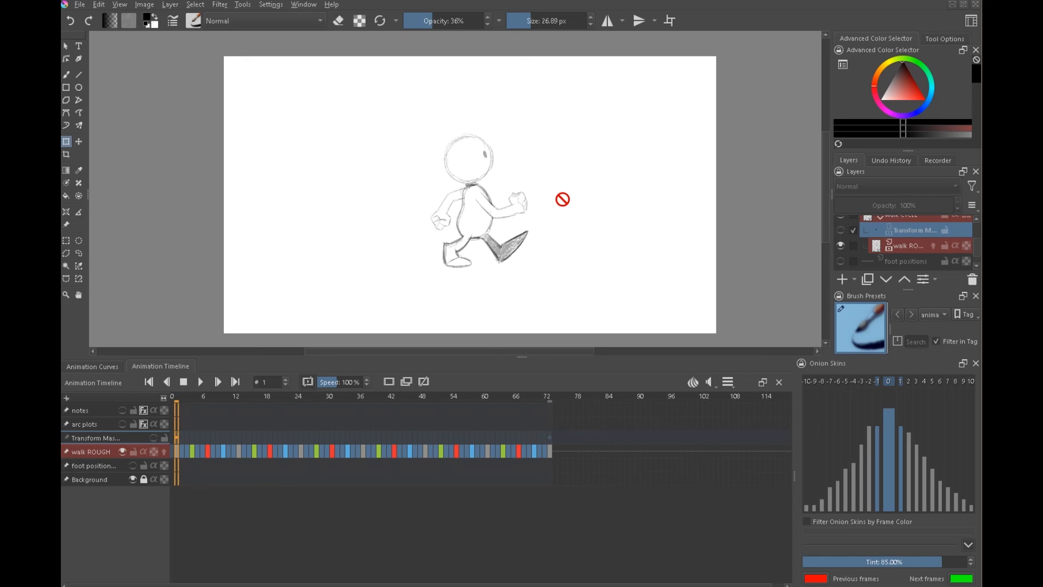
left_click(841, 230)
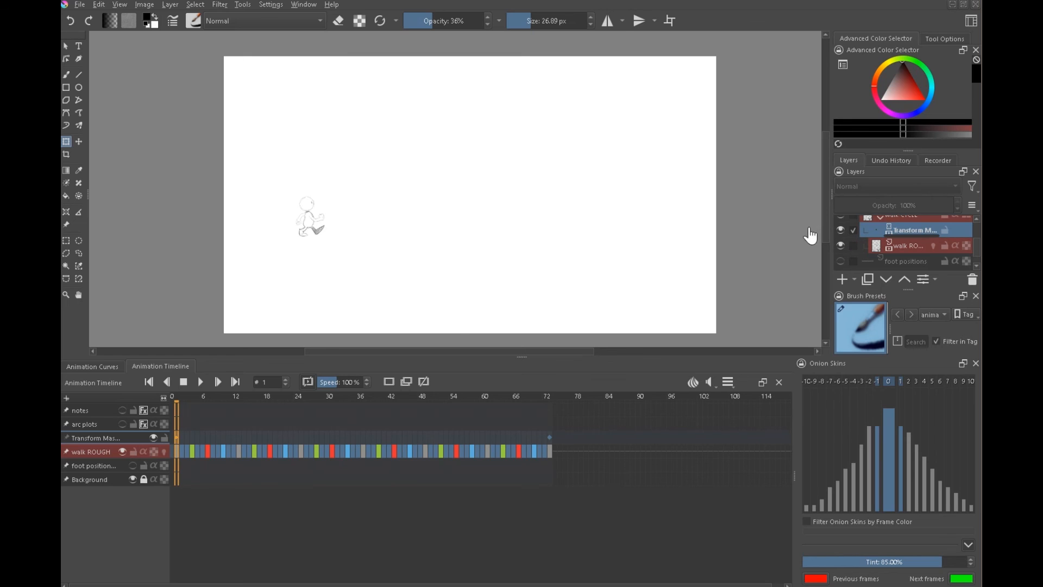
left_click(200, 381)
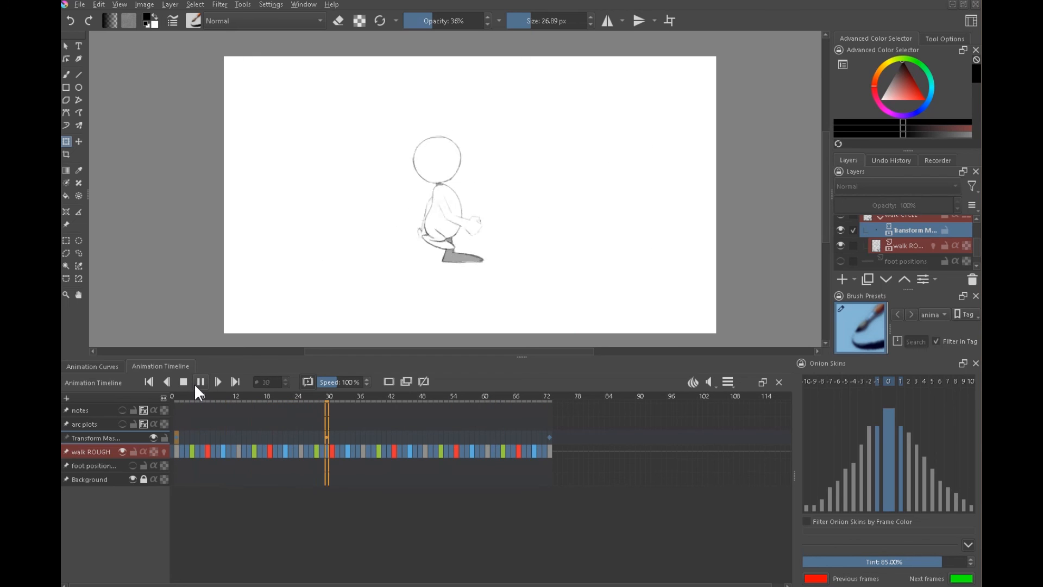
left_click(184, 384)
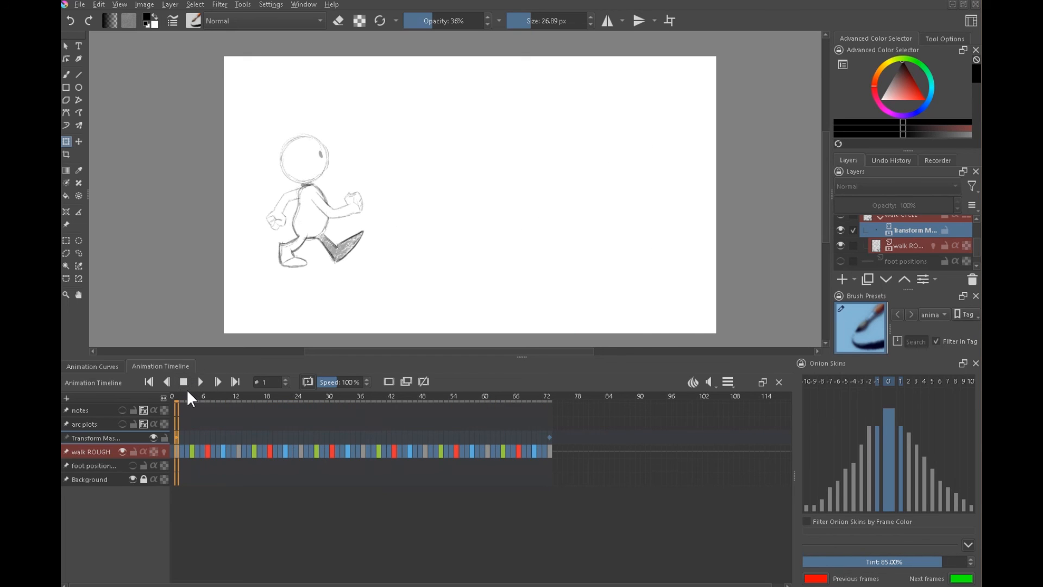